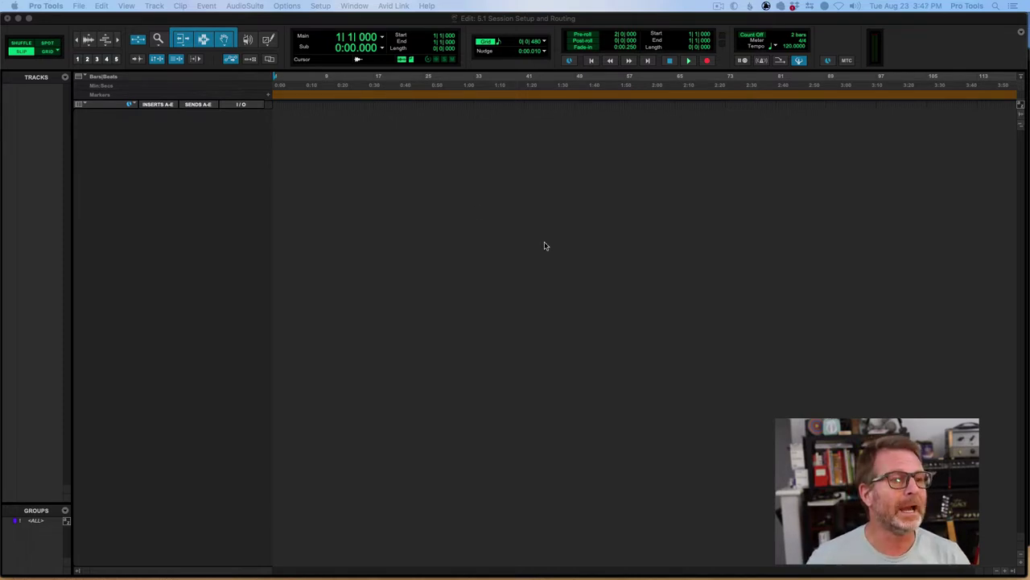
click(459, 206)
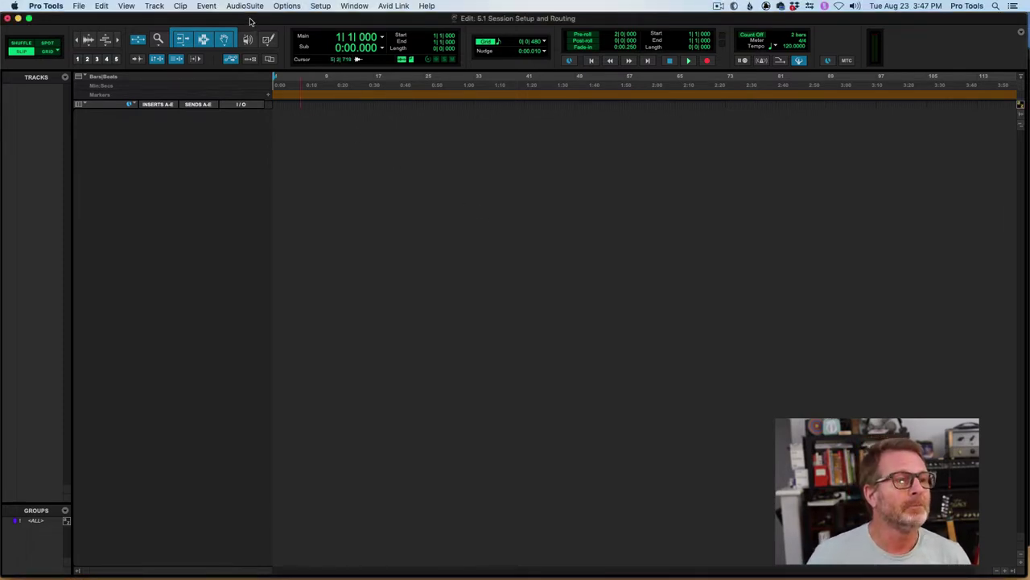
click(77, 8)
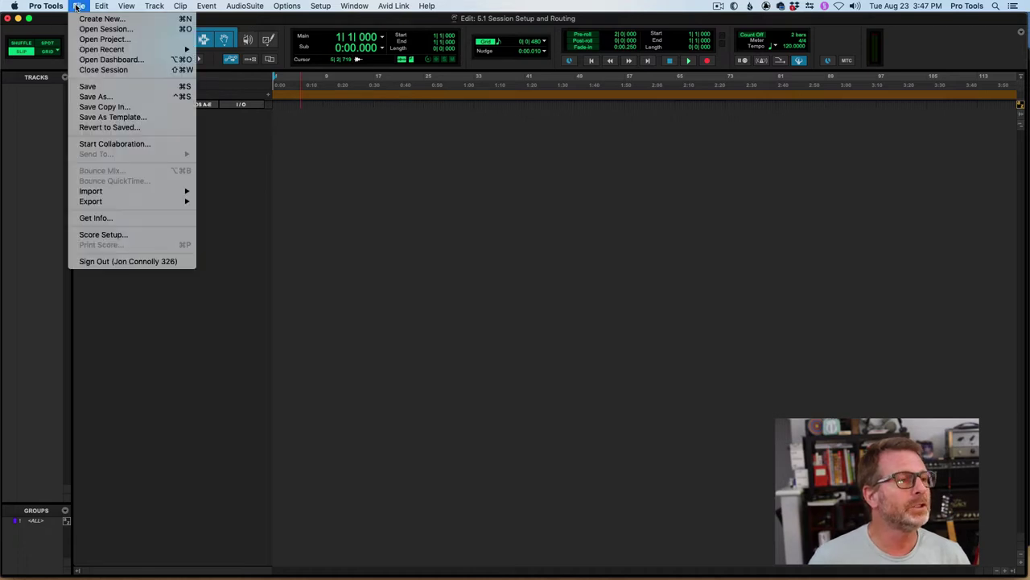
click(91, 18)
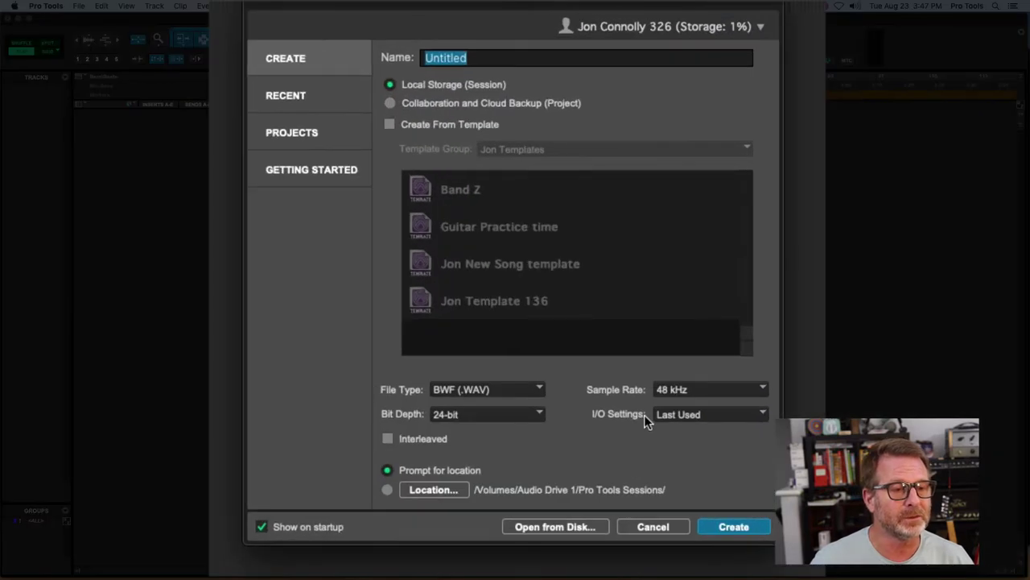
click(688, 414)
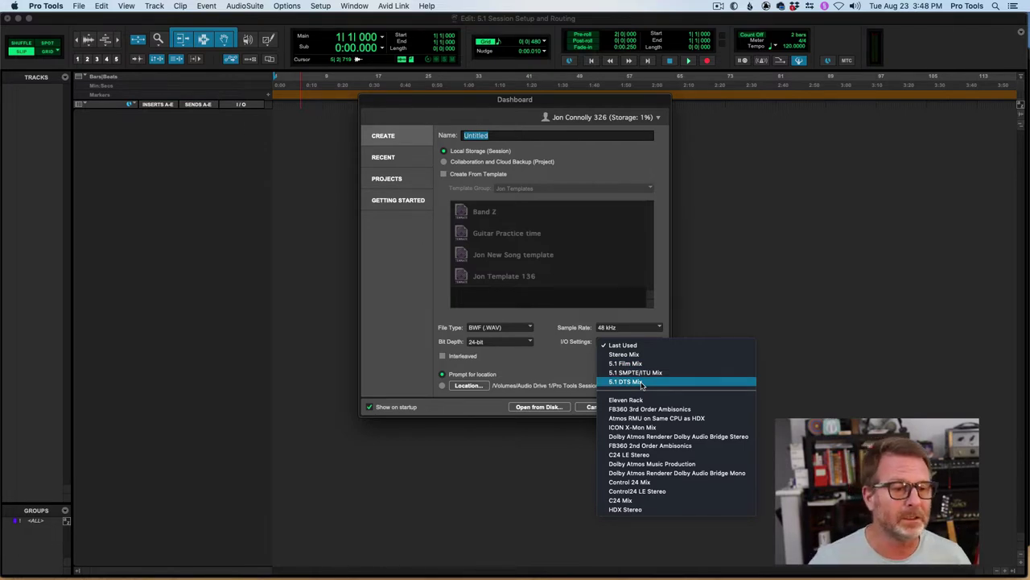
click(640, 374)
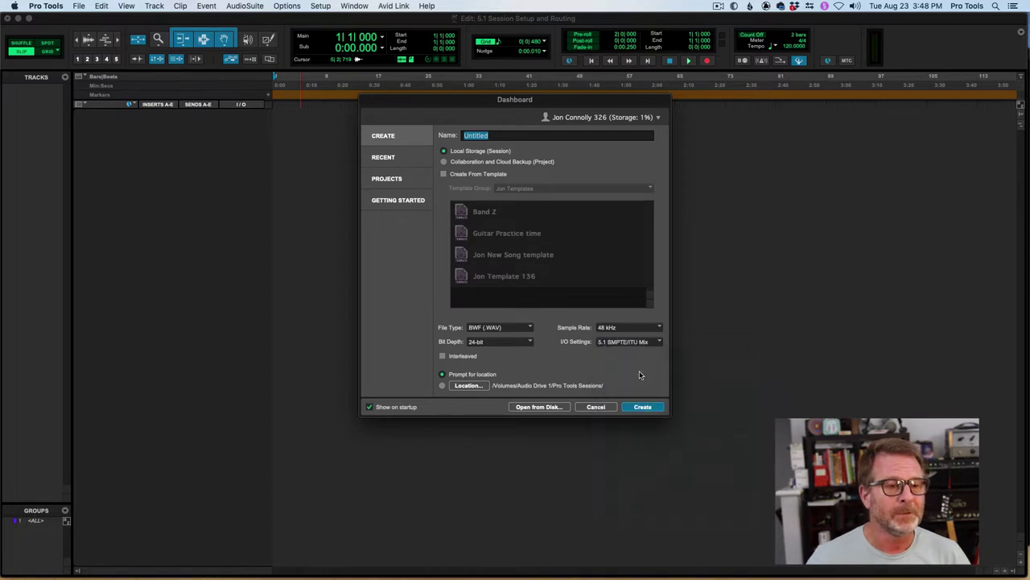
click(612, 408)
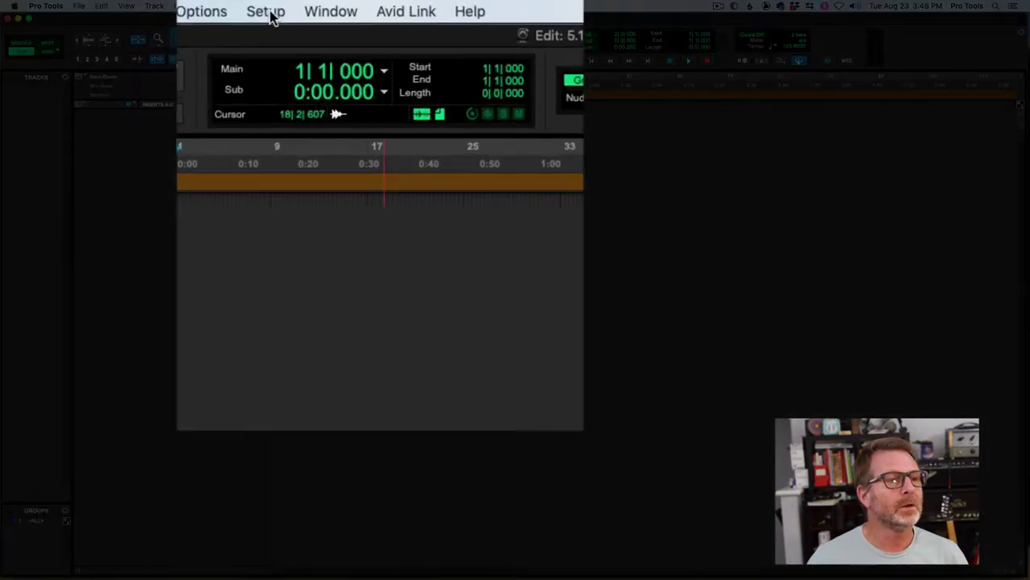
Open the I/O Setup and show the session's output paths
click(302, 7)
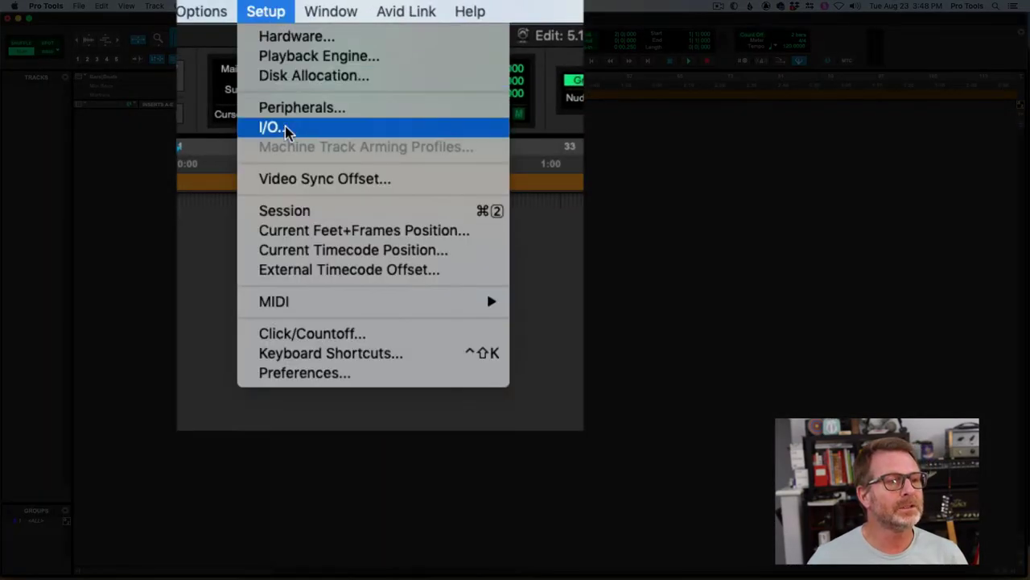
click(316, 87)
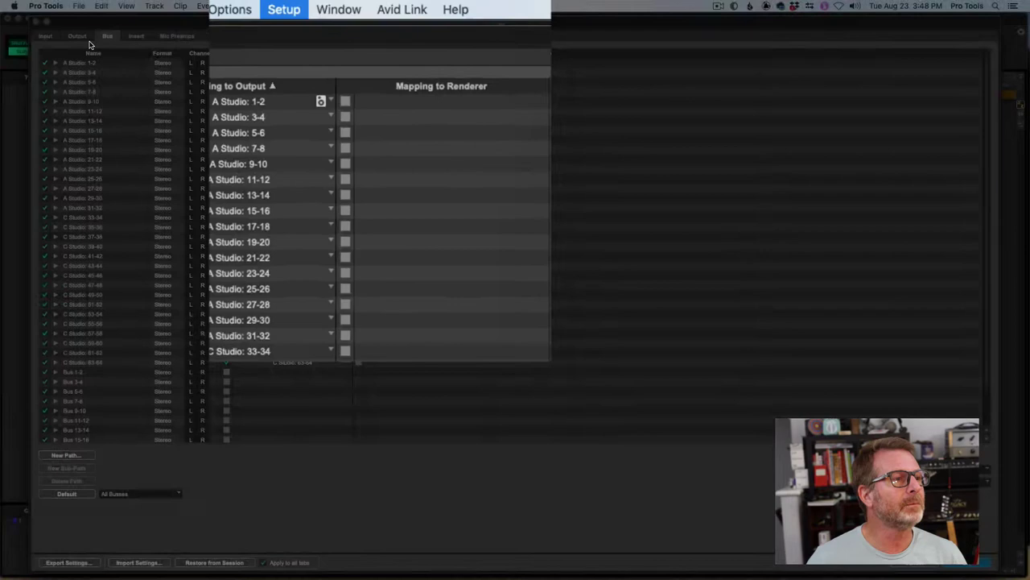
click(78, 37)
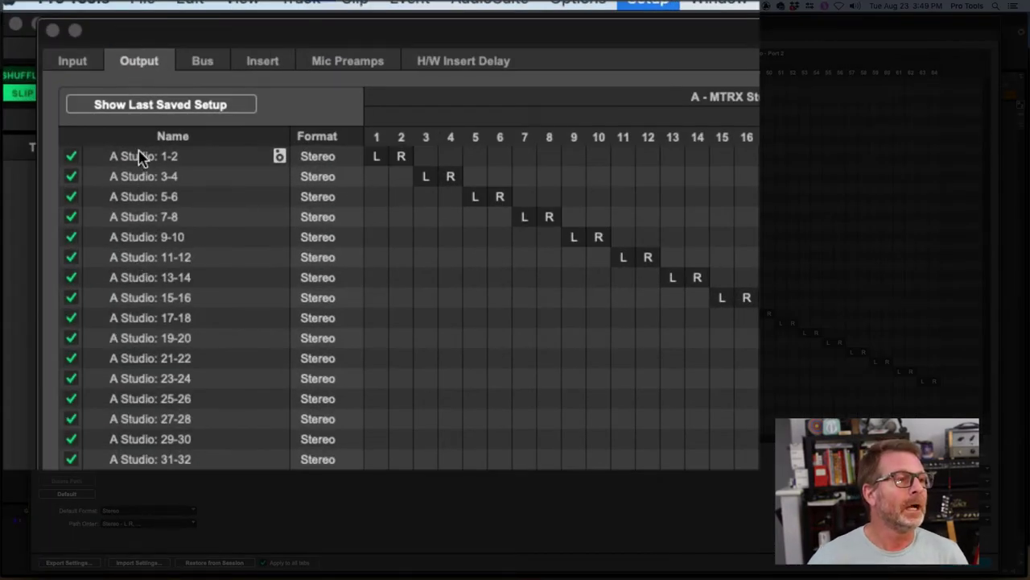
drag(152, 39, 142, 42)
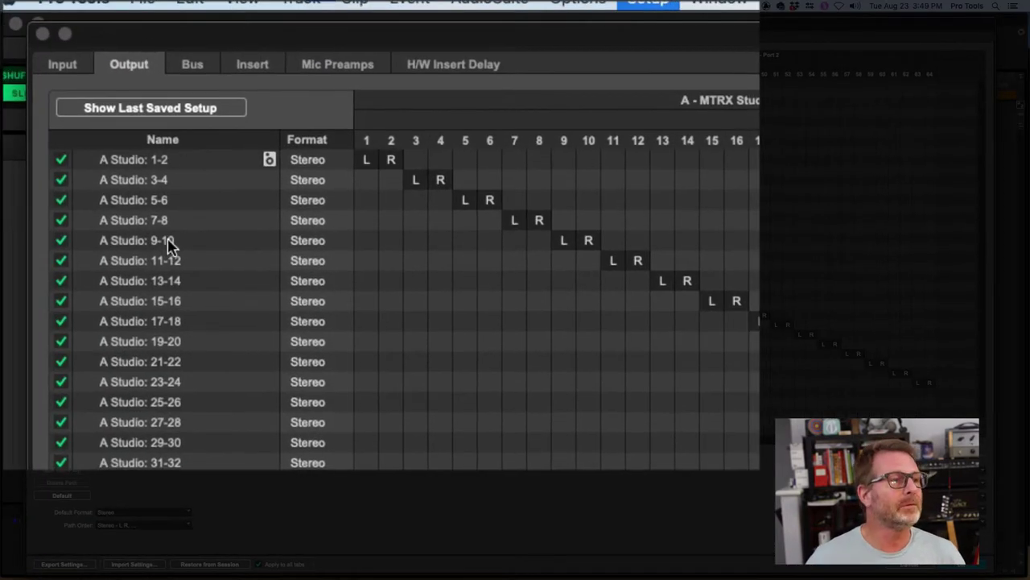
Delete the stereo output paths A Studio 1-2, 3-4 and 5-6
click(140, 162)
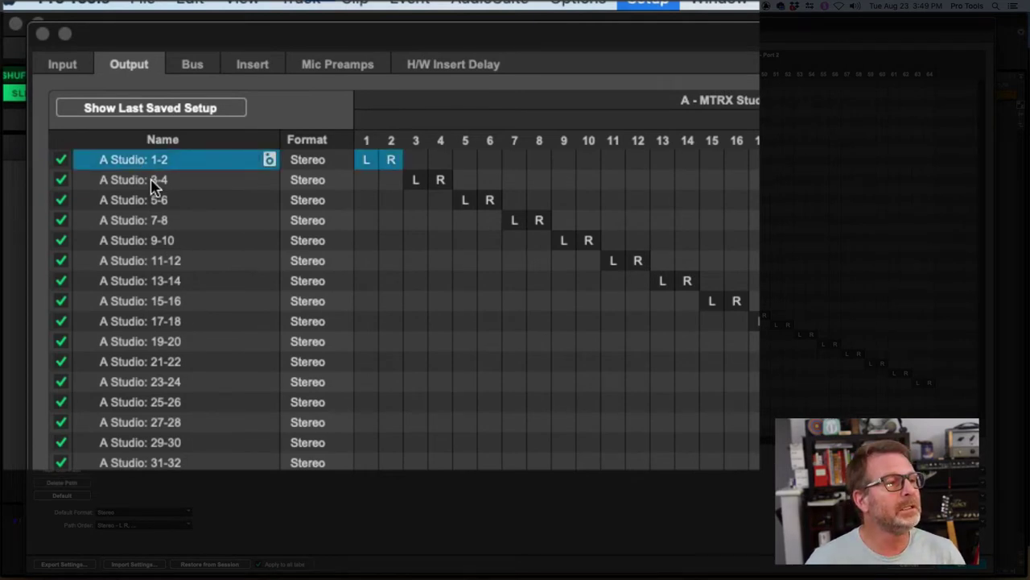
shift+click(155, 182)
shift+click(159, 207)
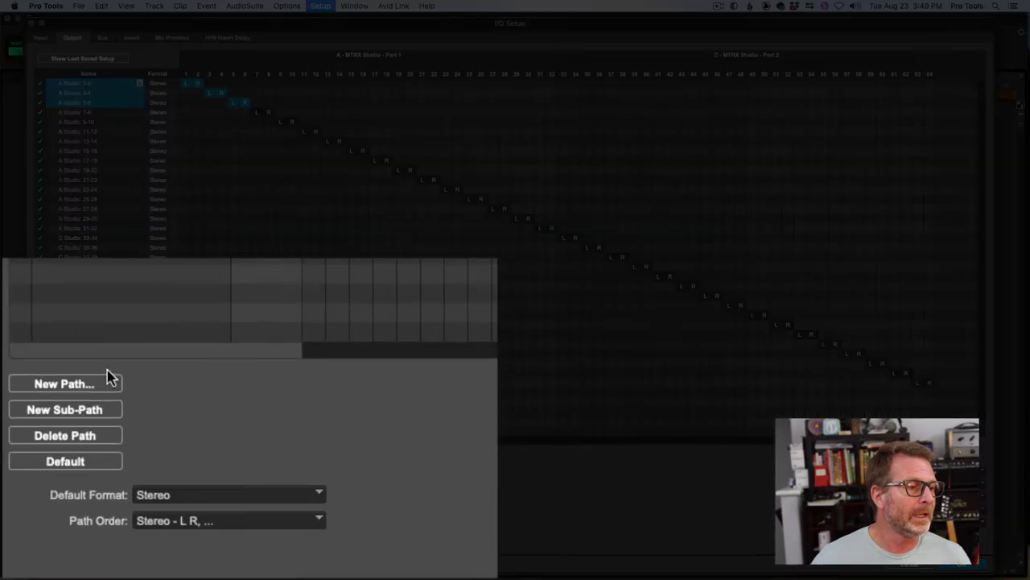
click(81, 435)
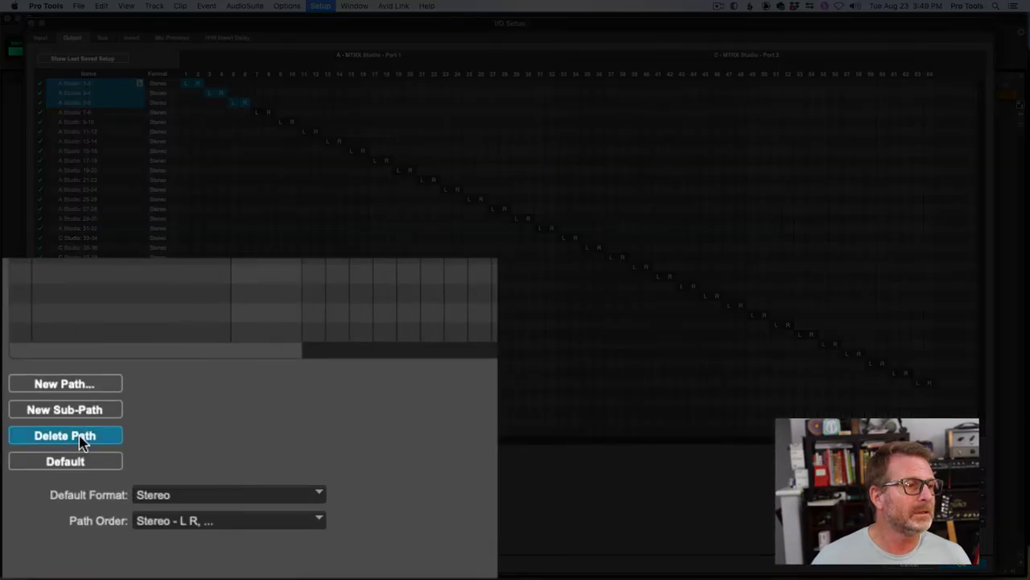
Create one new 5.1 output path named "5.1 Main" with default channel assignments
click(81, 83)
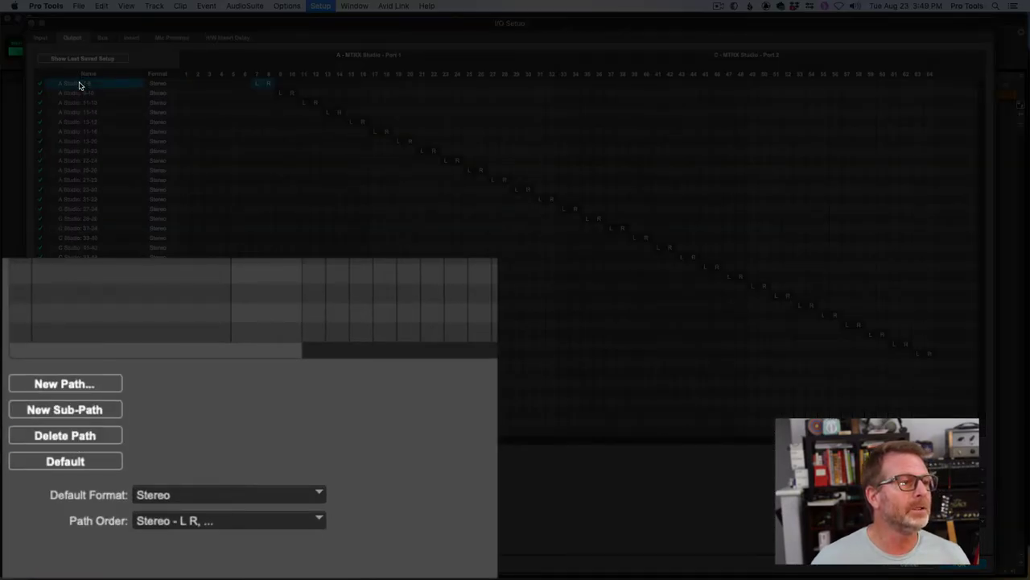
click(113, 386)
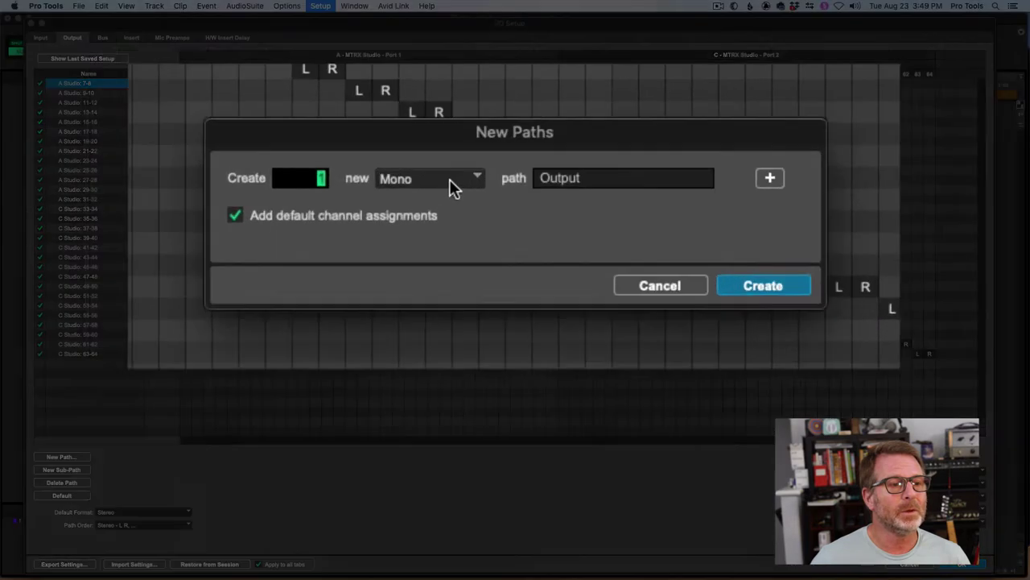
click(486, 198)
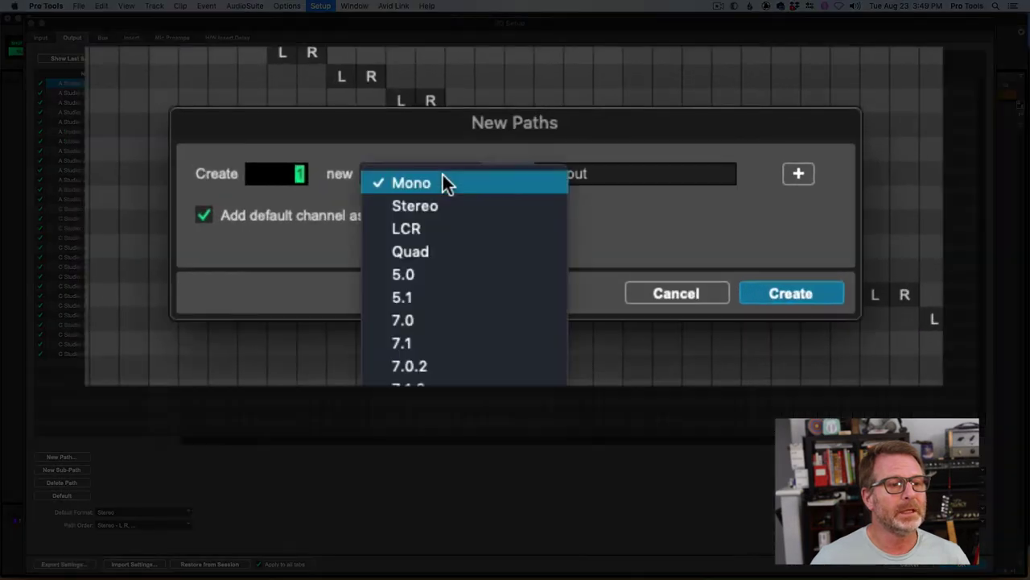
click(444, 296)
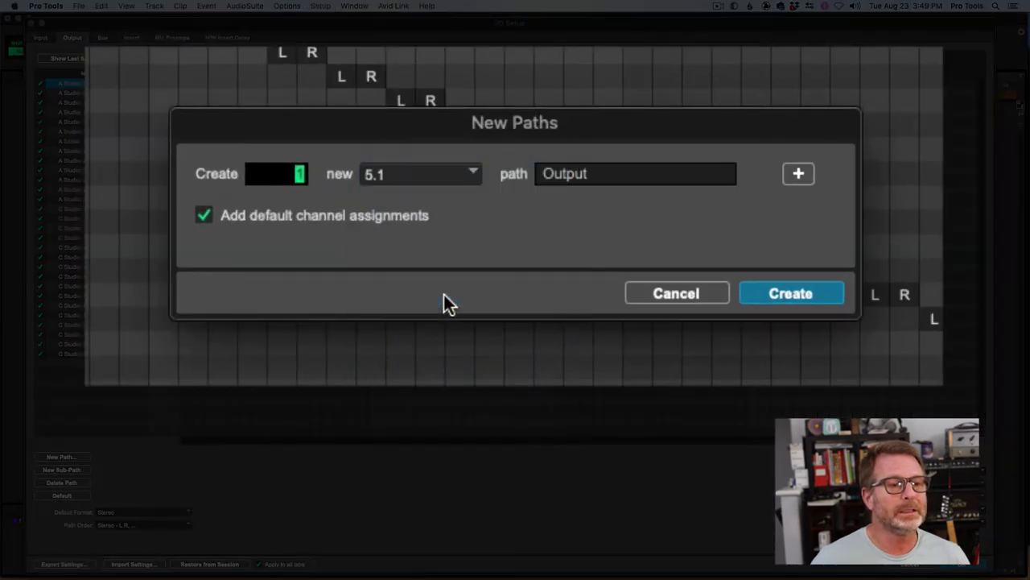
double_click(597, 172)
text(5.)
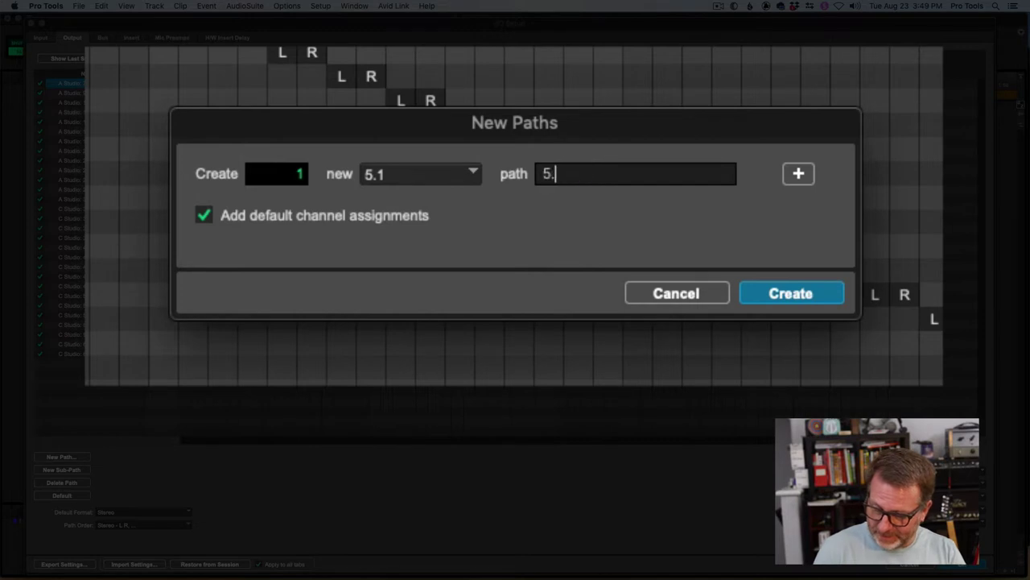
text(1 Main)
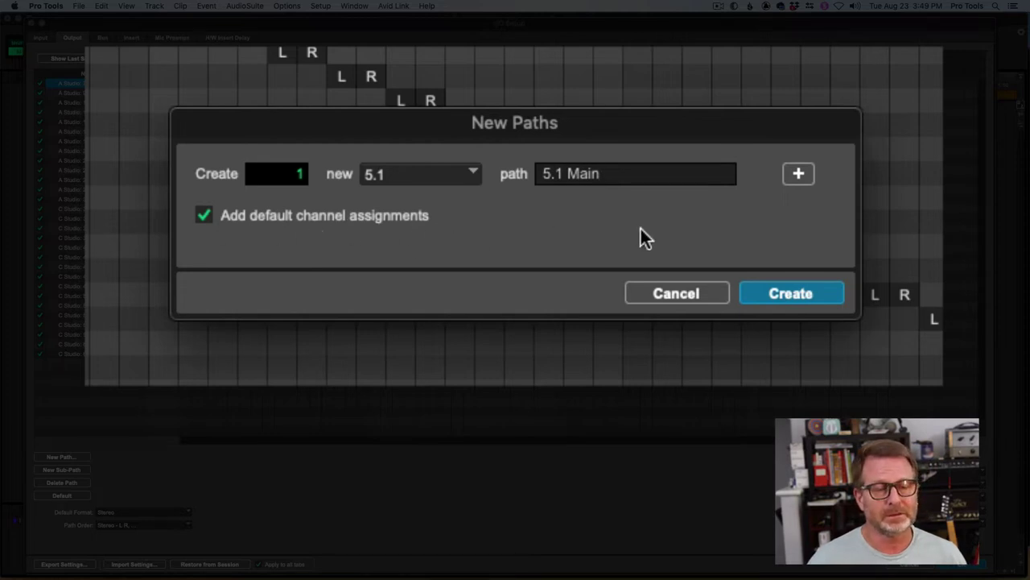
click(799, 293)
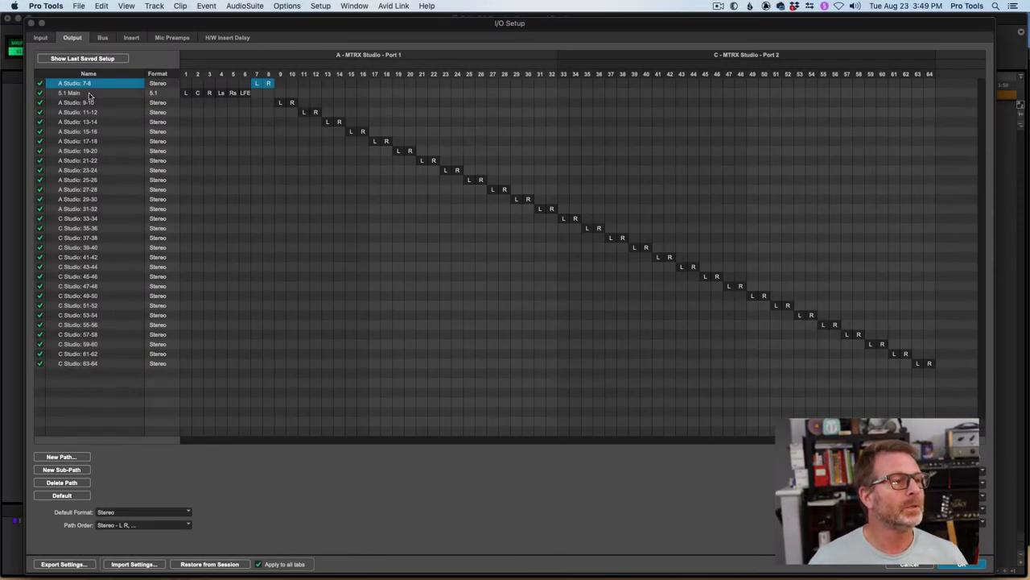
Move the 5.1 Main path above the other outputs and reorder its channels to L, R, C, LFE, Ls, Rs
drag(89, 95, 88, 82)
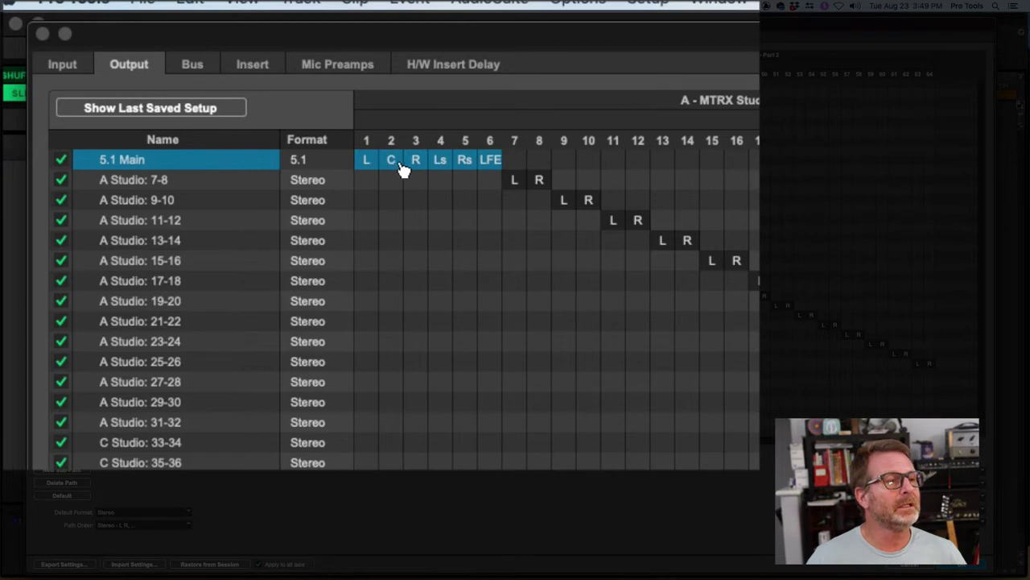
click(529, 153)
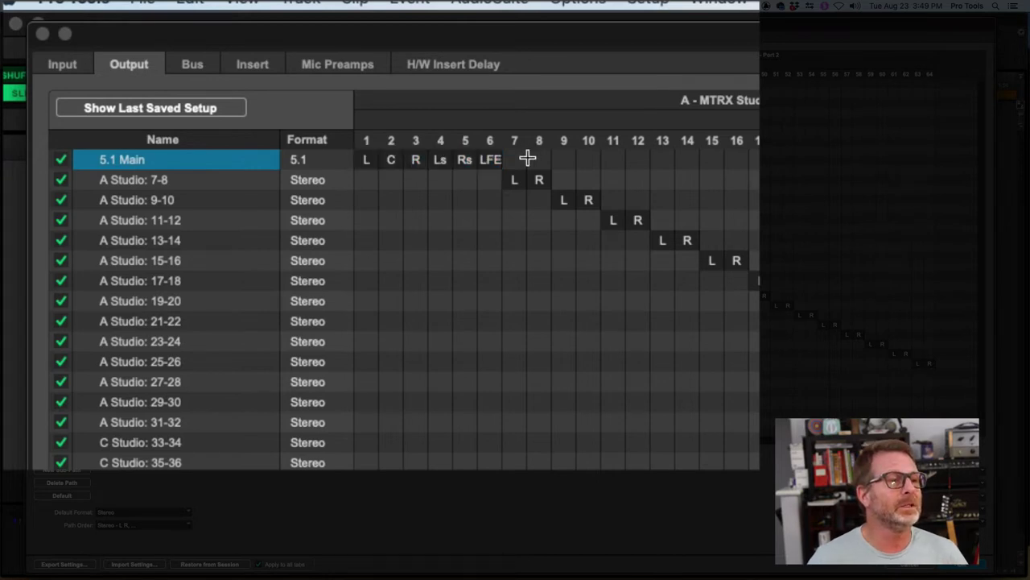
click(415, 163)
drag(415, 162, 393, 164)
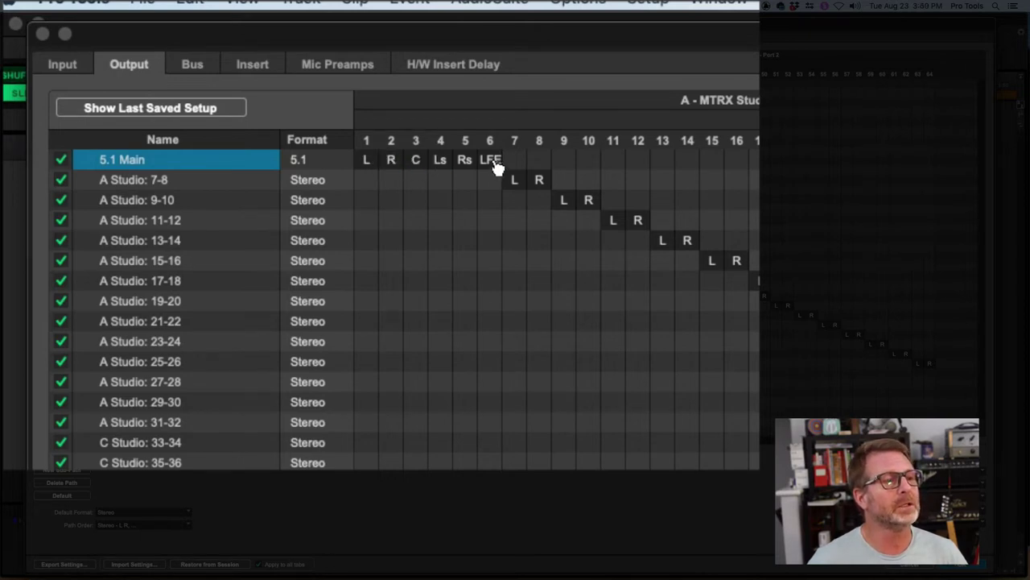
drag(496, 166, 442, 168)
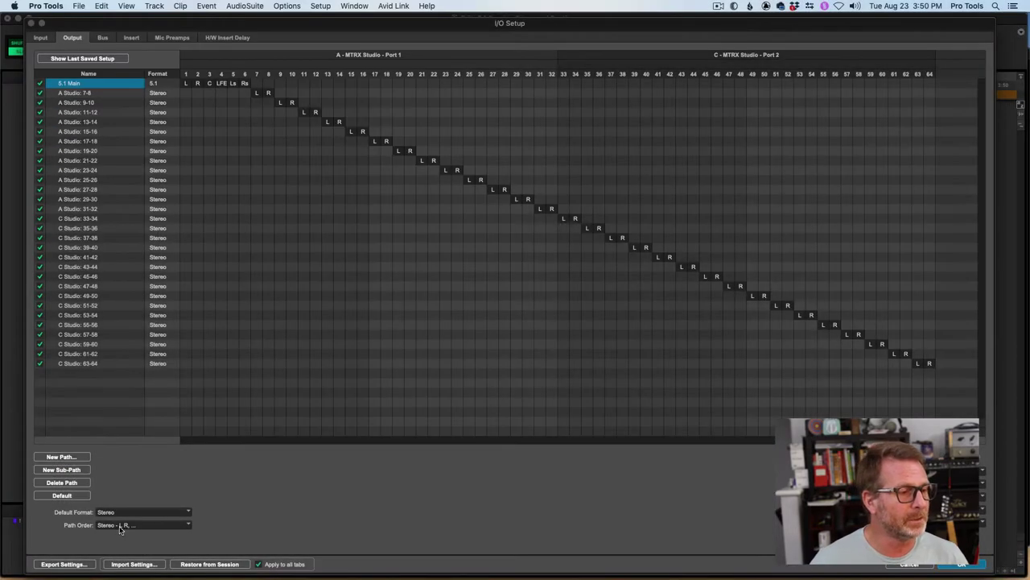
Examine the path order choices available for the 5.1 format without changing the current one
click(122, 526)
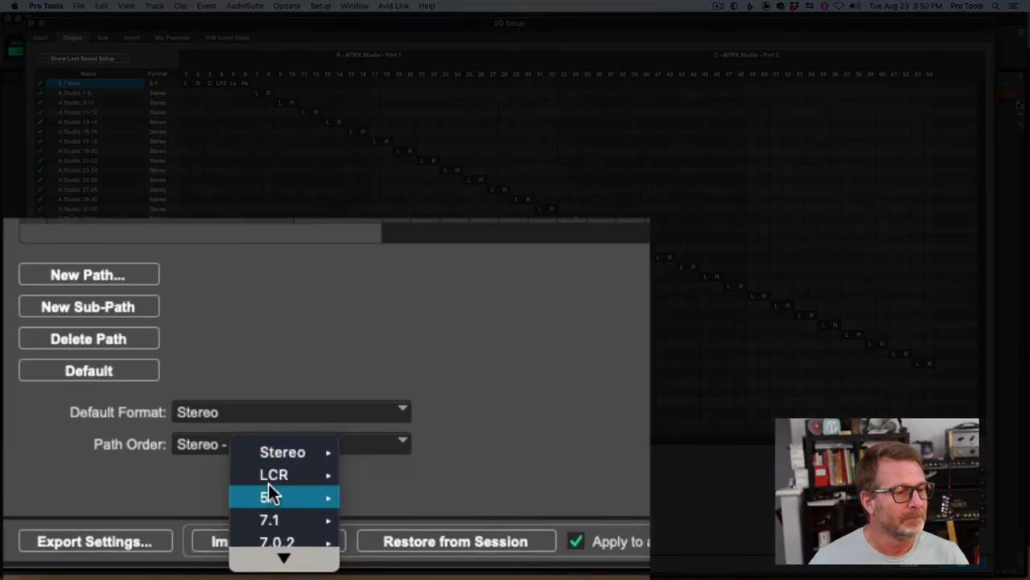
mouse_move(272, 491)
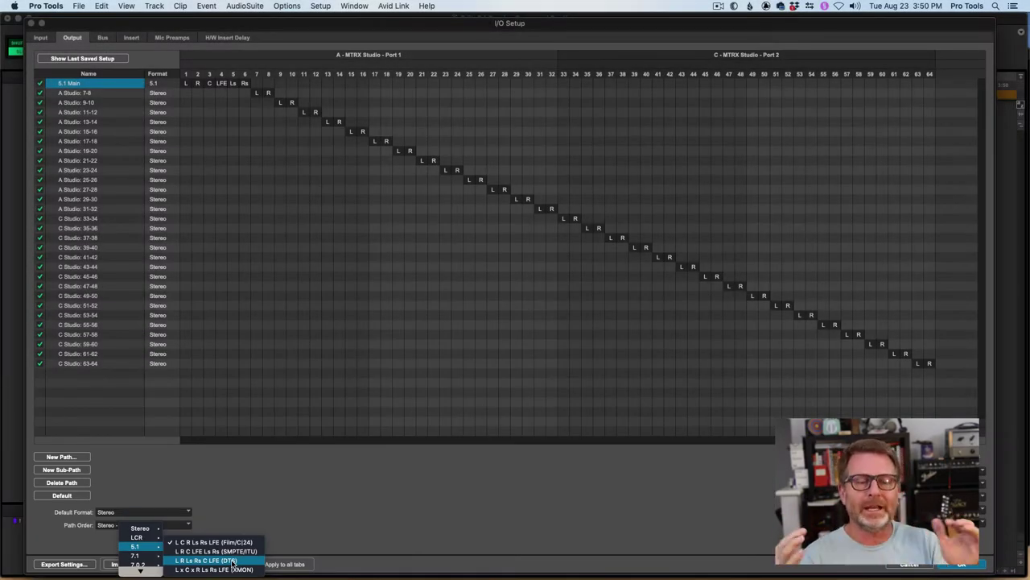
click(344, 502)
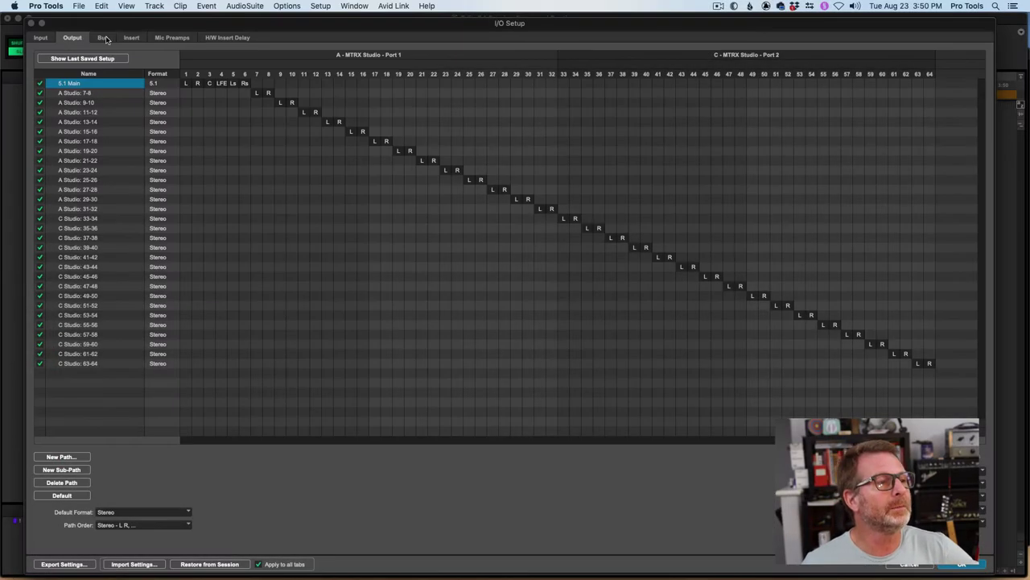
Delete all existing bus paths and regenerate the default busses from the new output setup
click(196, 70)
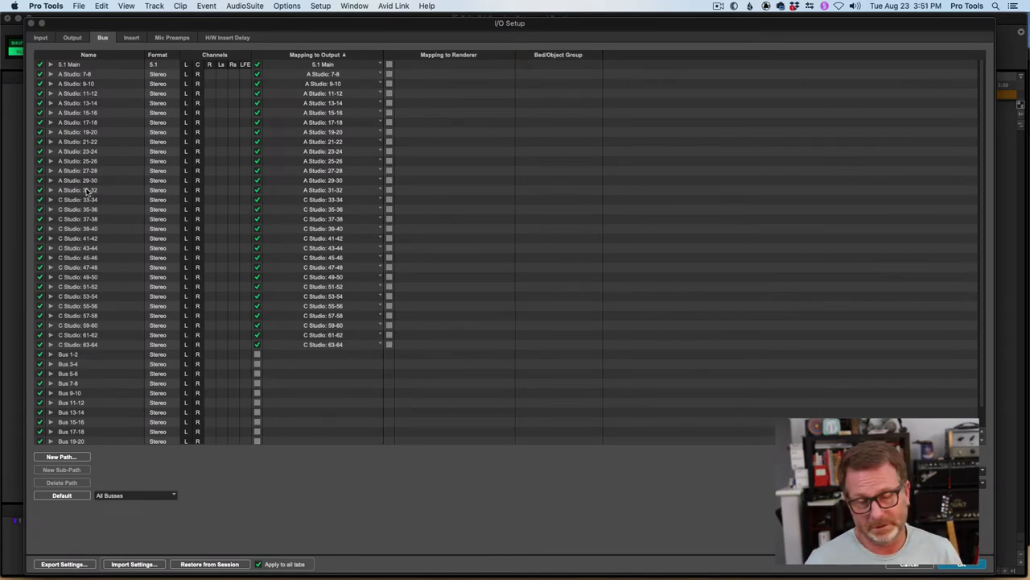
key(super+a)
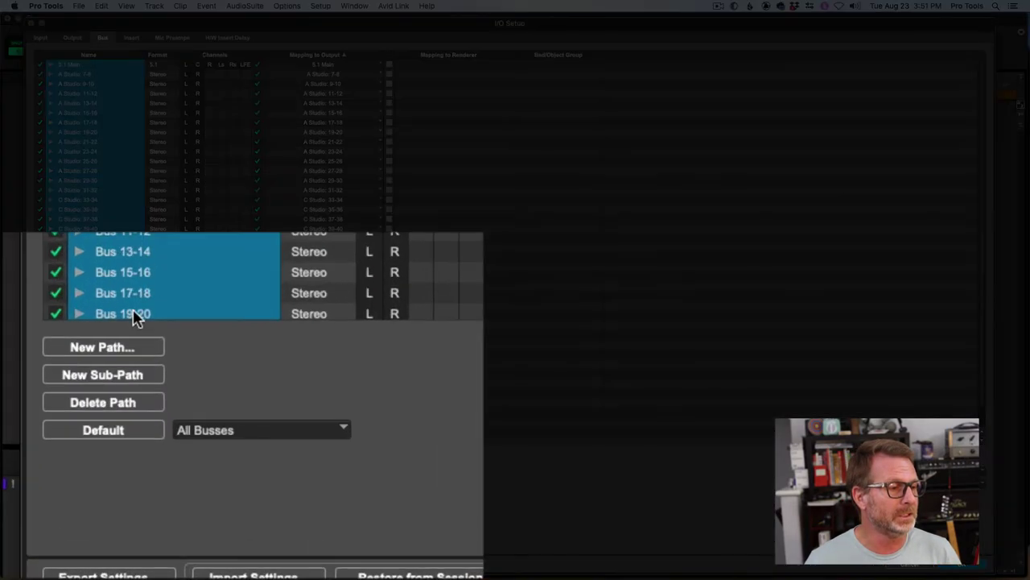
click(65, 482)
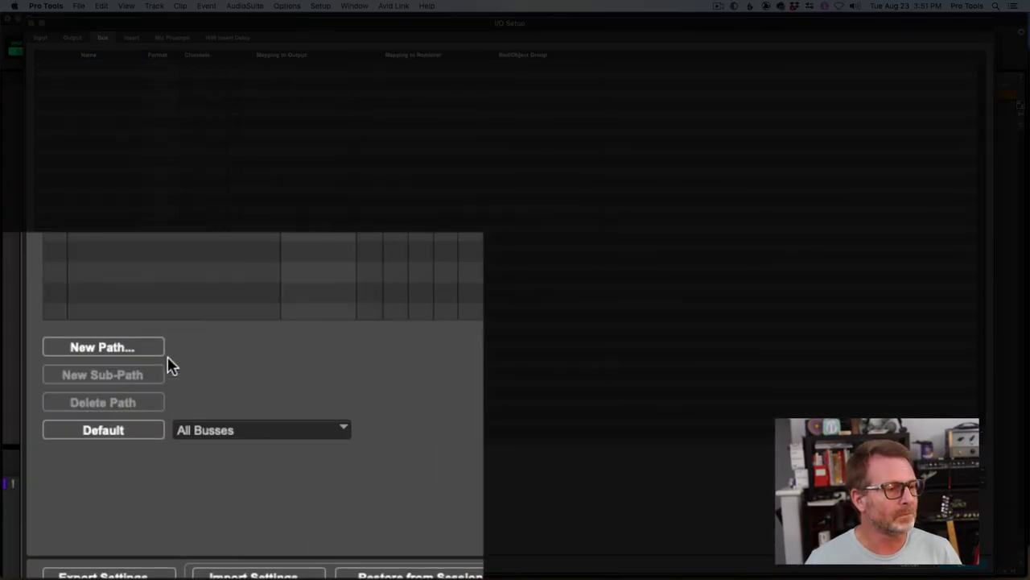
click(120, 431)
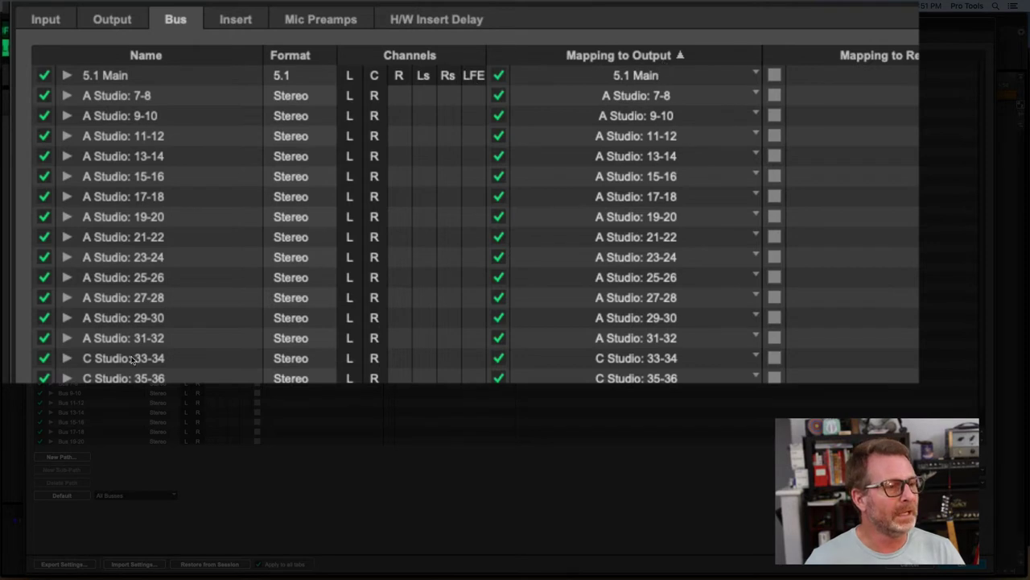
scroll(130, 362, down, 2)
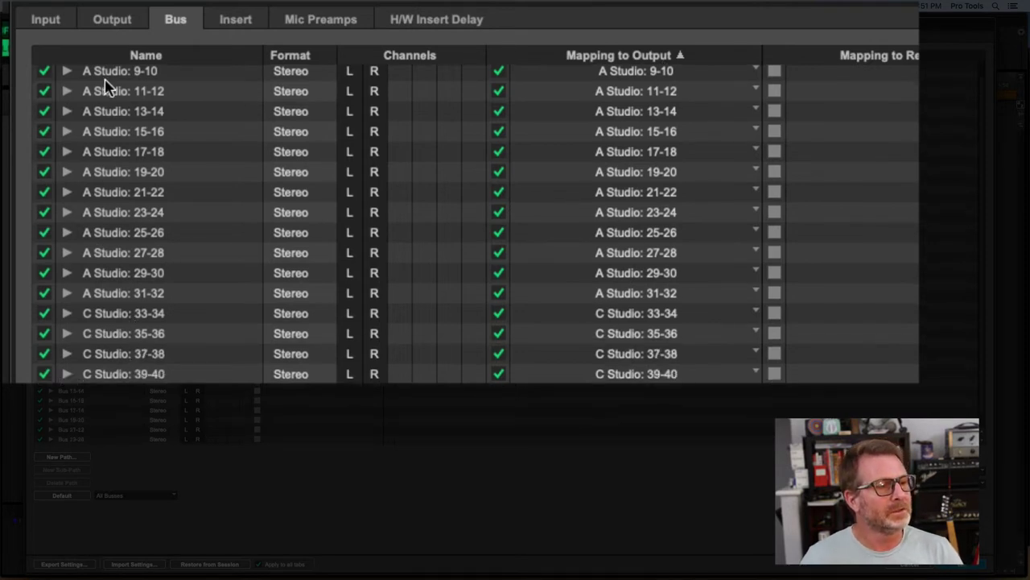
scroll(108, 87, up, 2)
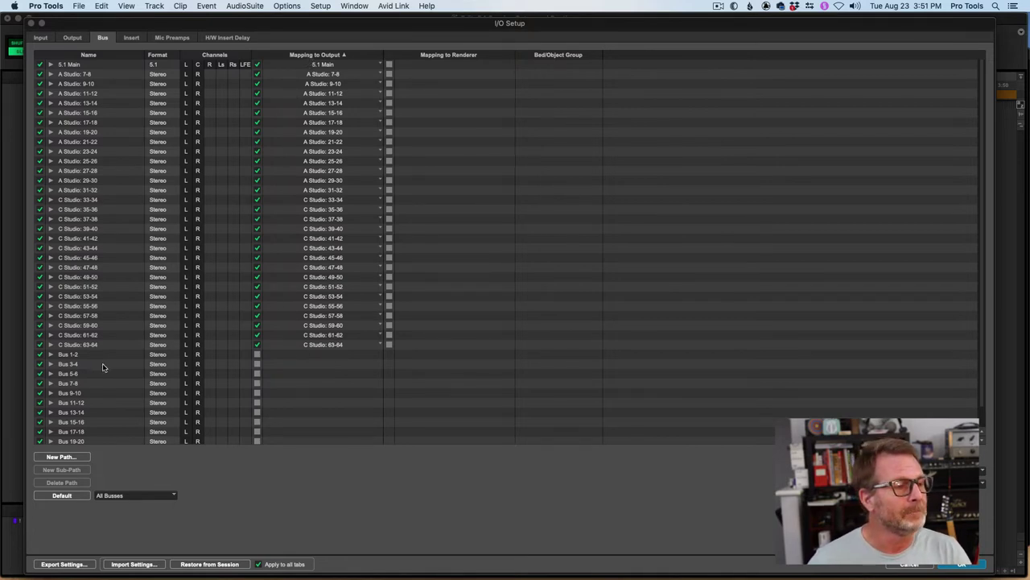
Create one 5.1 bus path named "5.1 Bus" directly below Bus 1-2, with sub paths auto-created
click(71, 355)
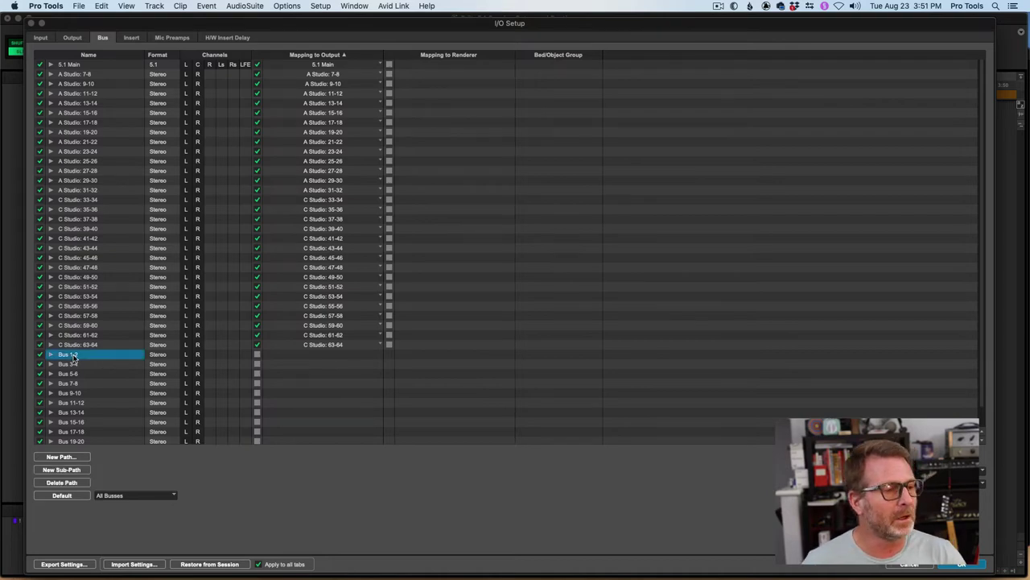
scroll(71, 358, down, 1)
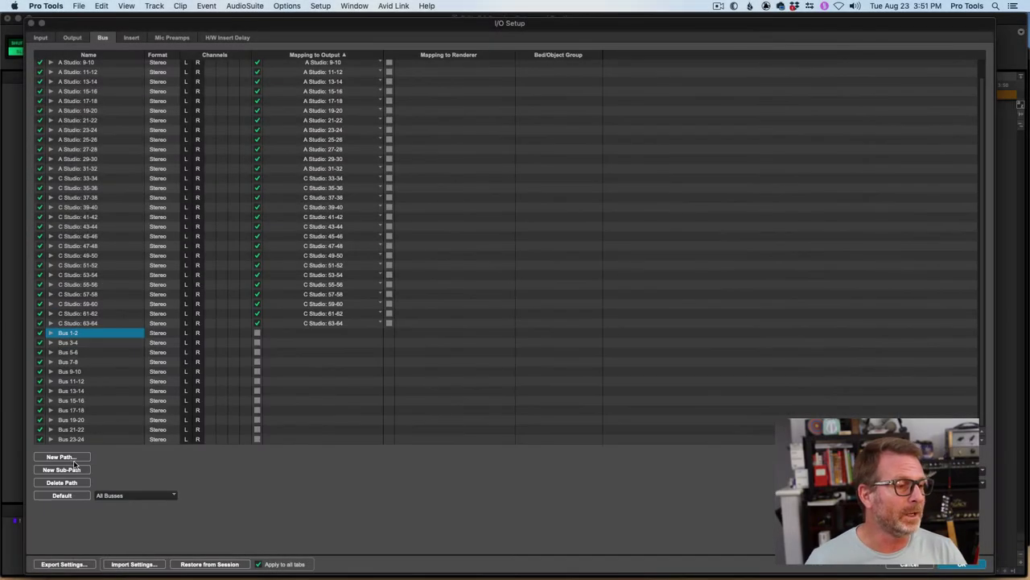
click(95, 484)
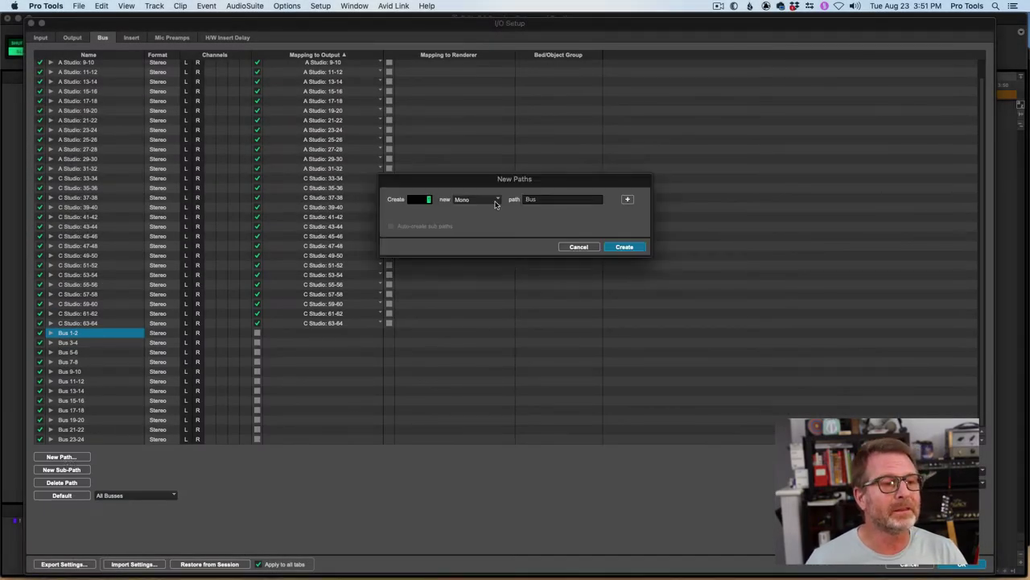
click(477, 202)
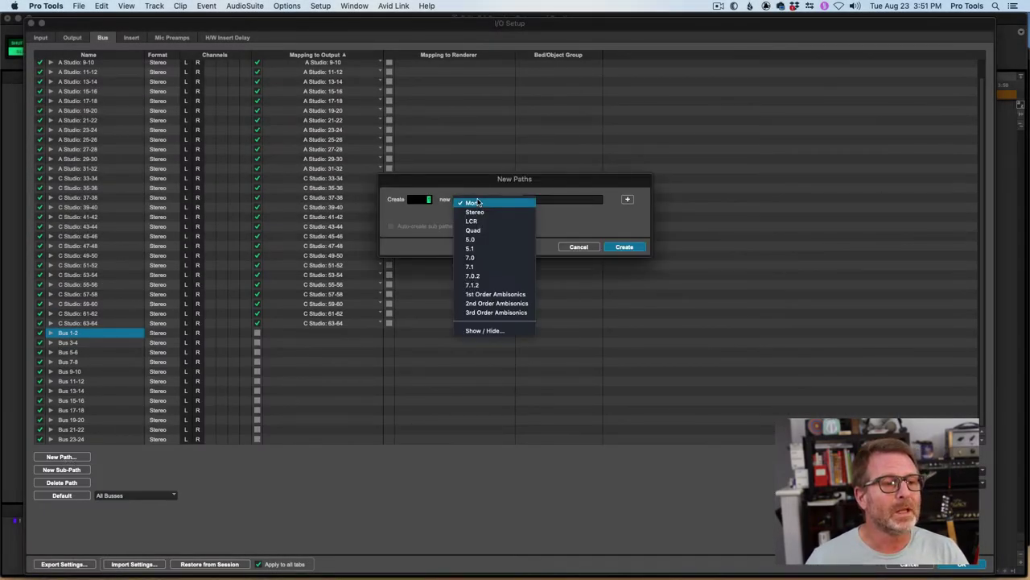
click(477, 250)
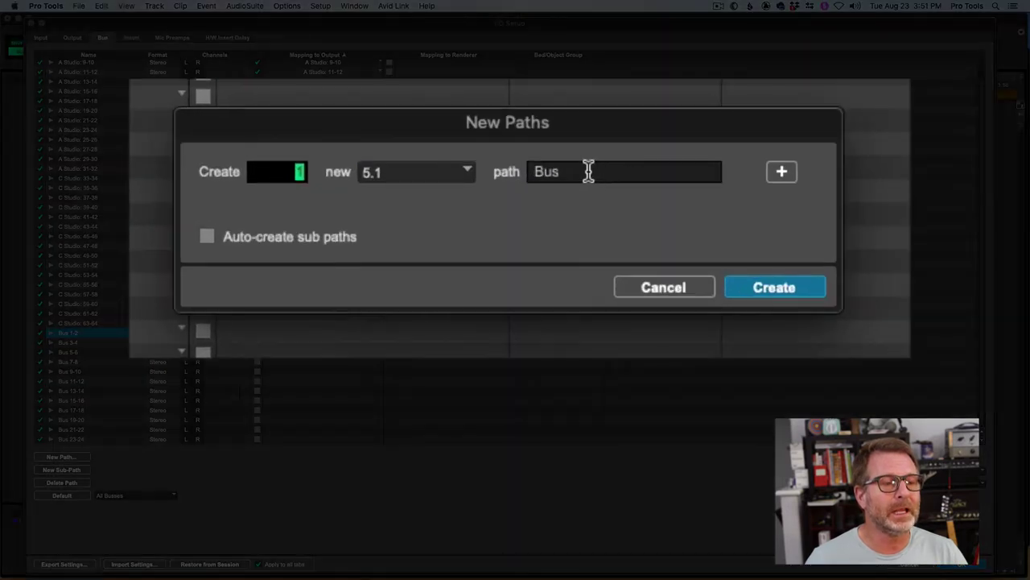
double_click(549, 199)
text(5.1)
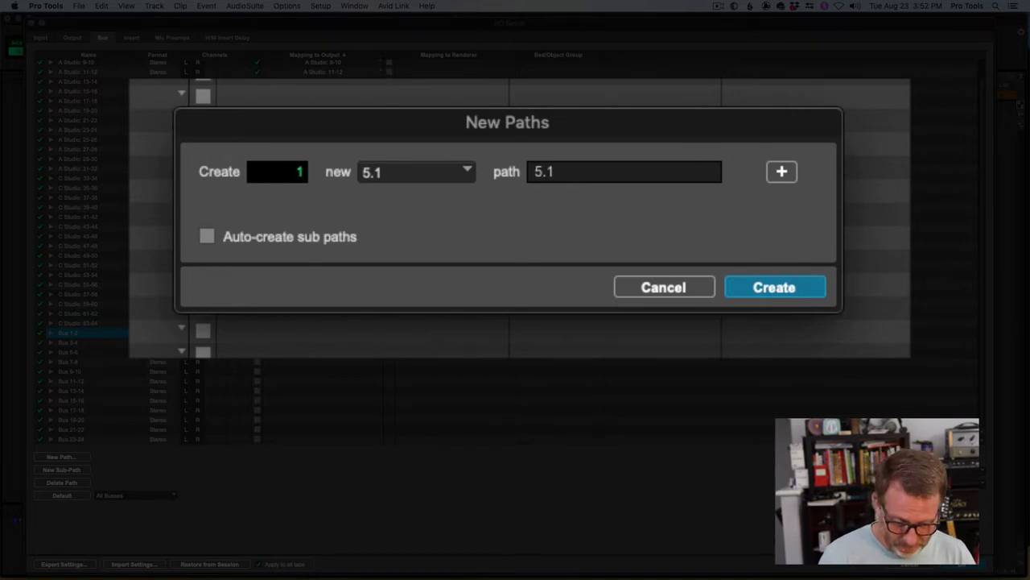
text( Bus)
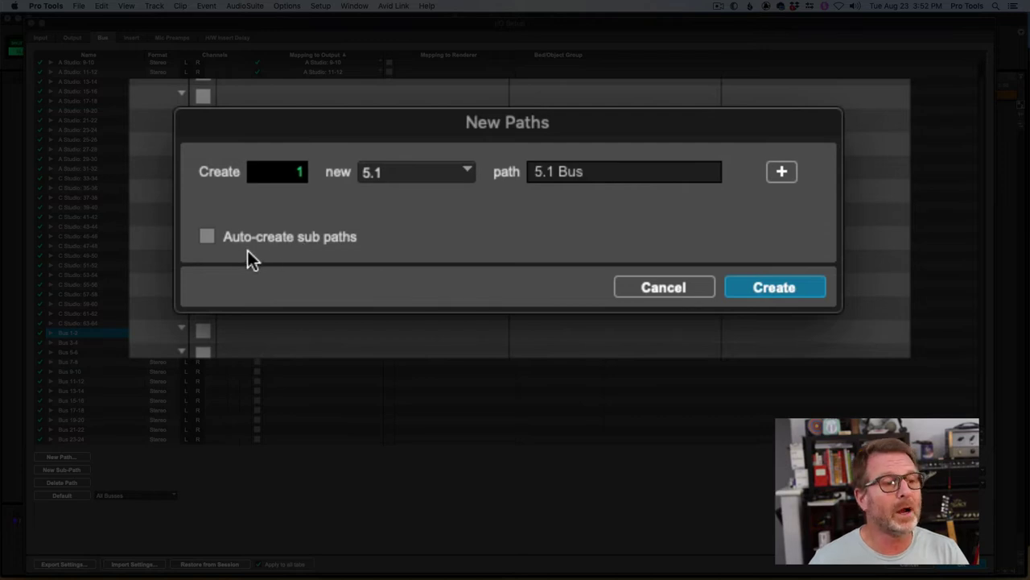
click(205, 237)
click(770, 286)
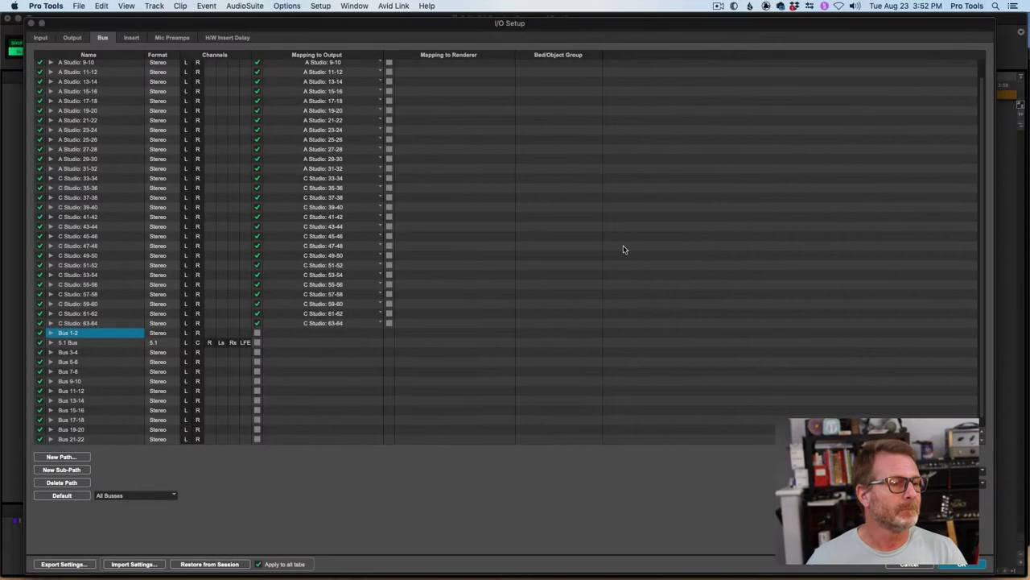
Create three more 5.1 bus paths below 5.1 Bus using the name "5.1 Bus 2", with sub paths auto-created
click(75, 344)
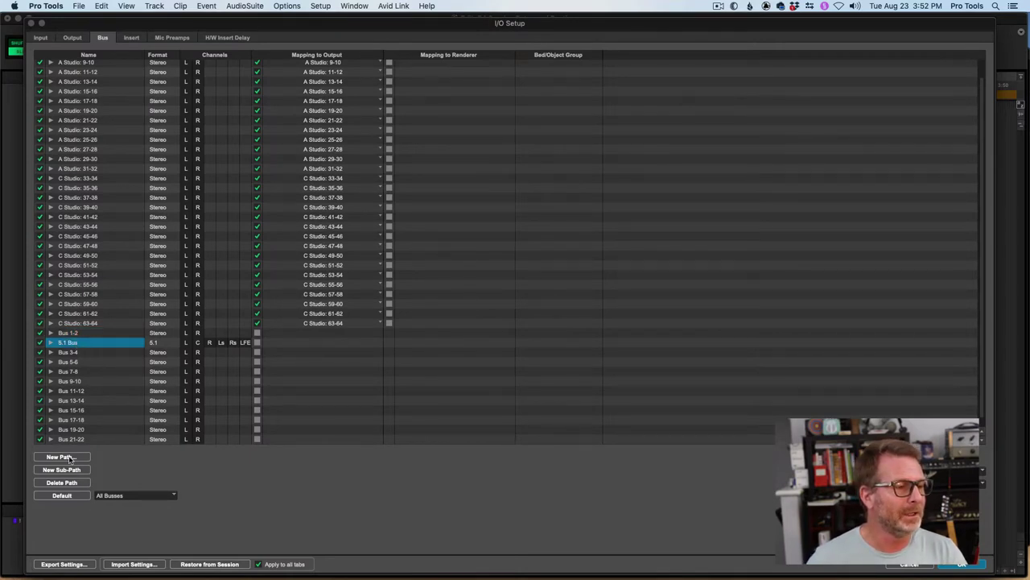
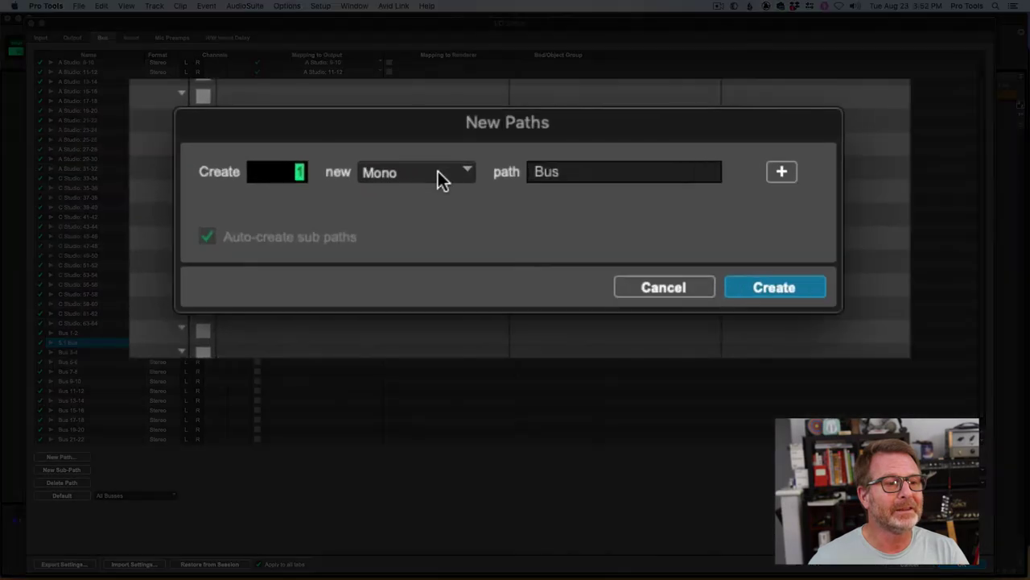
click(482, 201)
click(487, 251)
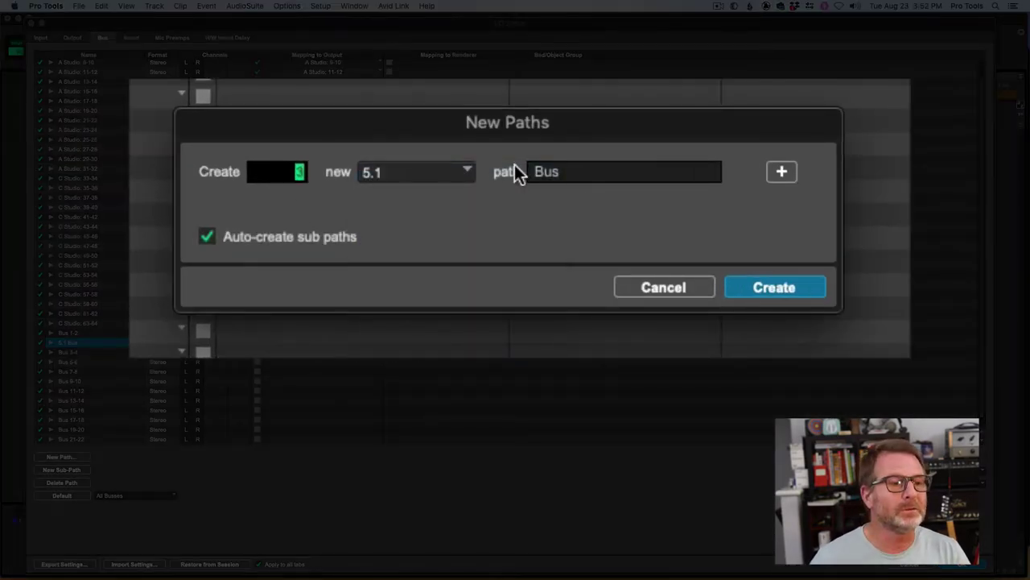
click(578, 172)
key(BackSpace)
key(BackSpace)
key(BackSpace)
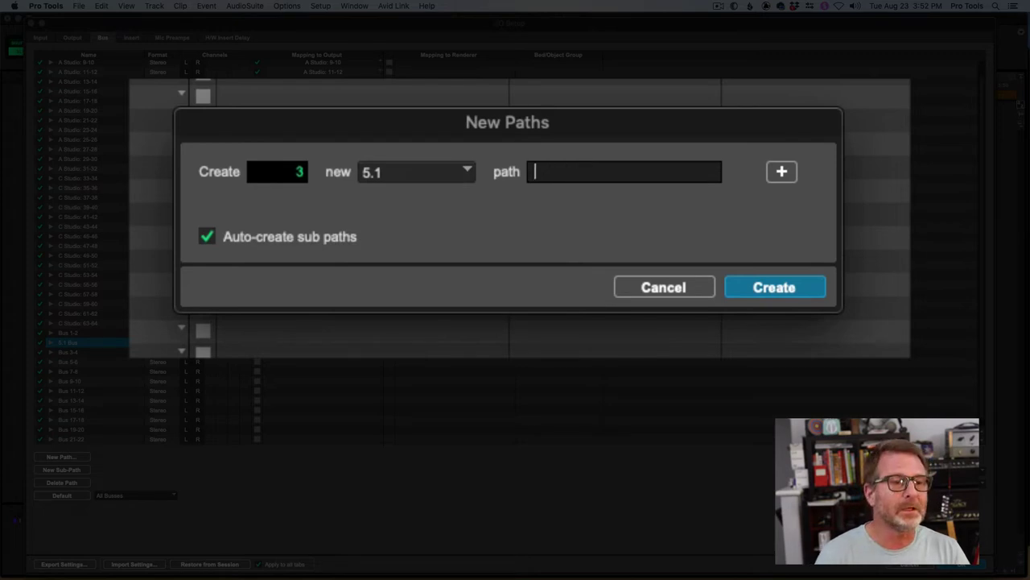
text(5.1)
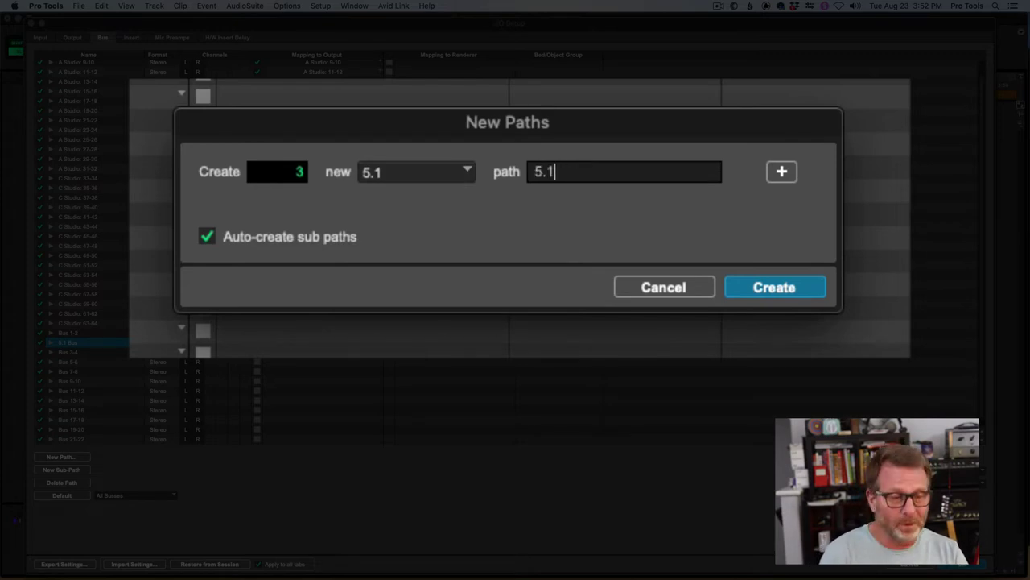
text( Bus 2)
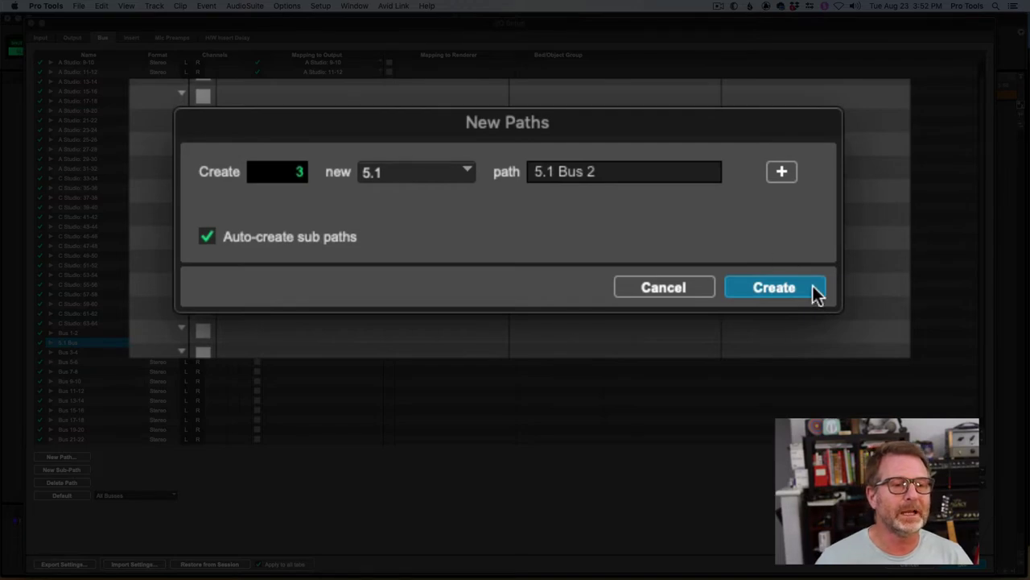
click(750, 290)
Rename the three added 5.1 busses as 5.1 Bus 2, 5.1 Bus 3 and 5.1 Bus 4, and accept the I/O setup
double_click(95, 352)
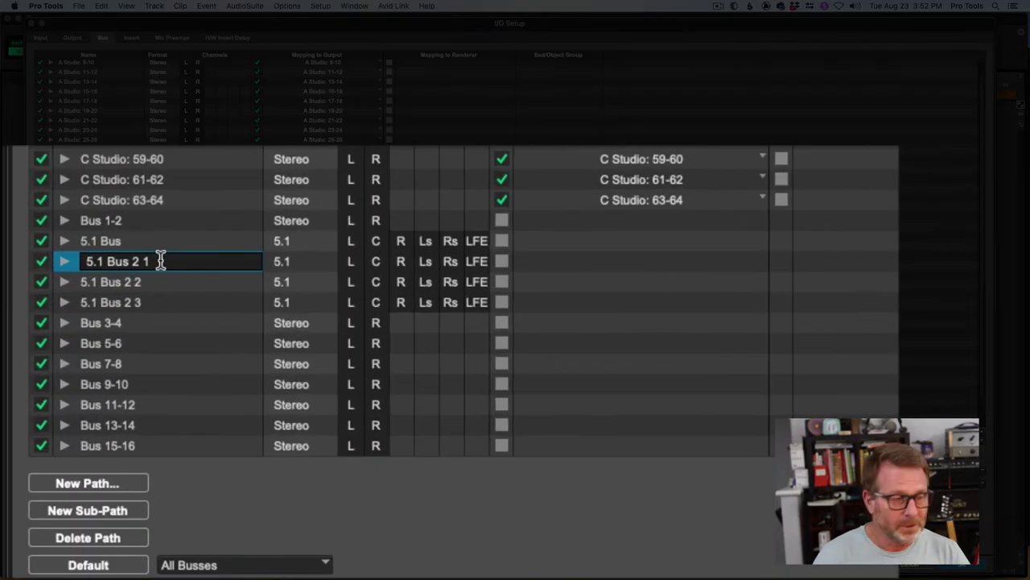
key(BackSpace)
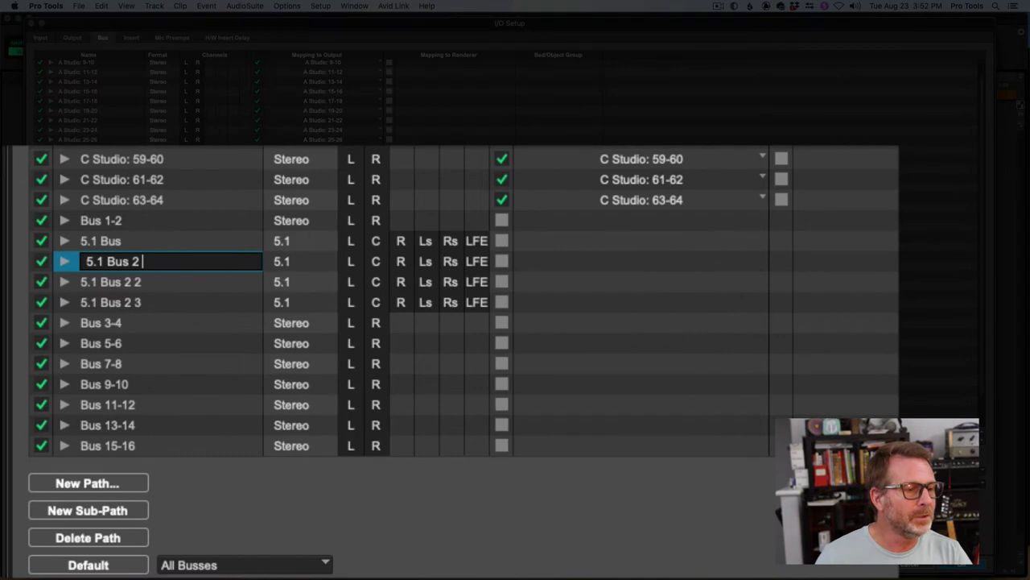
key(Tab)
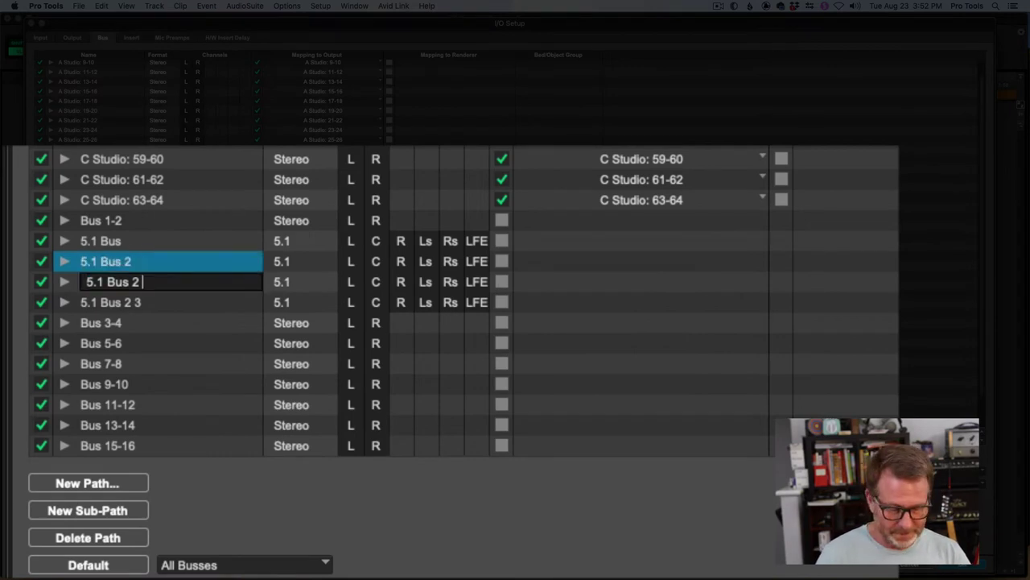
text(3)
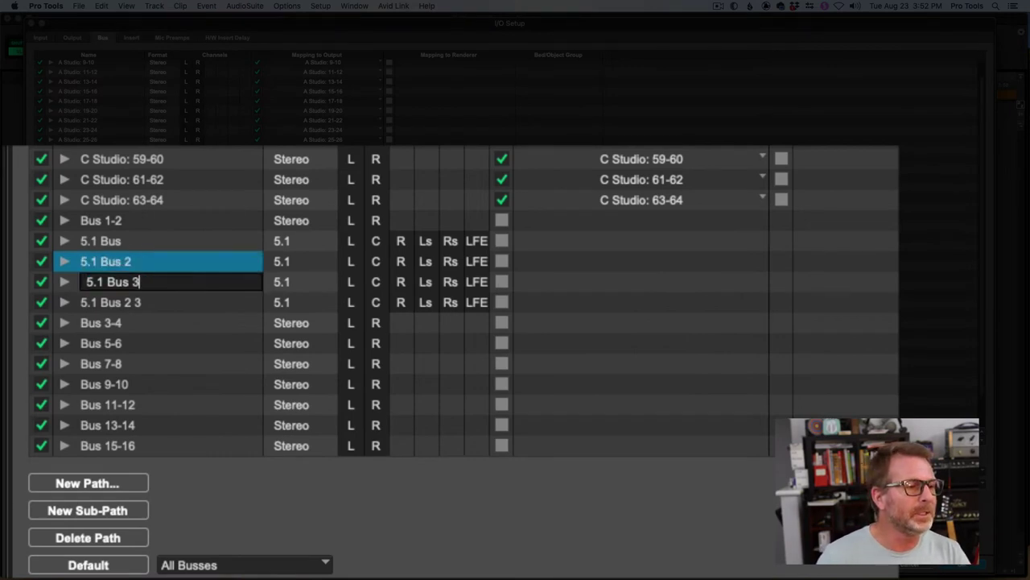
key(Tab)
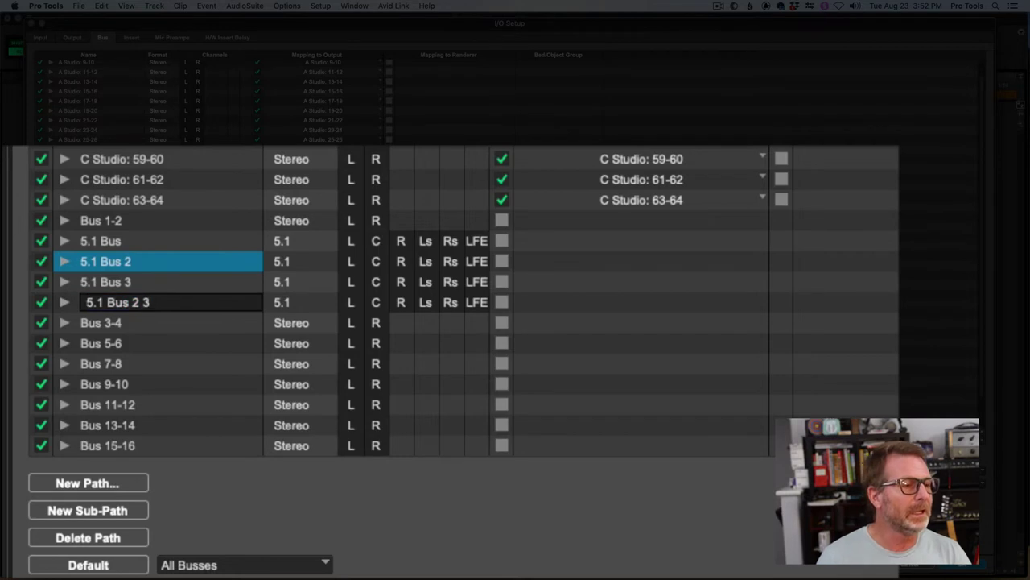
key(BackSpace)
key(BackSpace)
key(BackSpace)
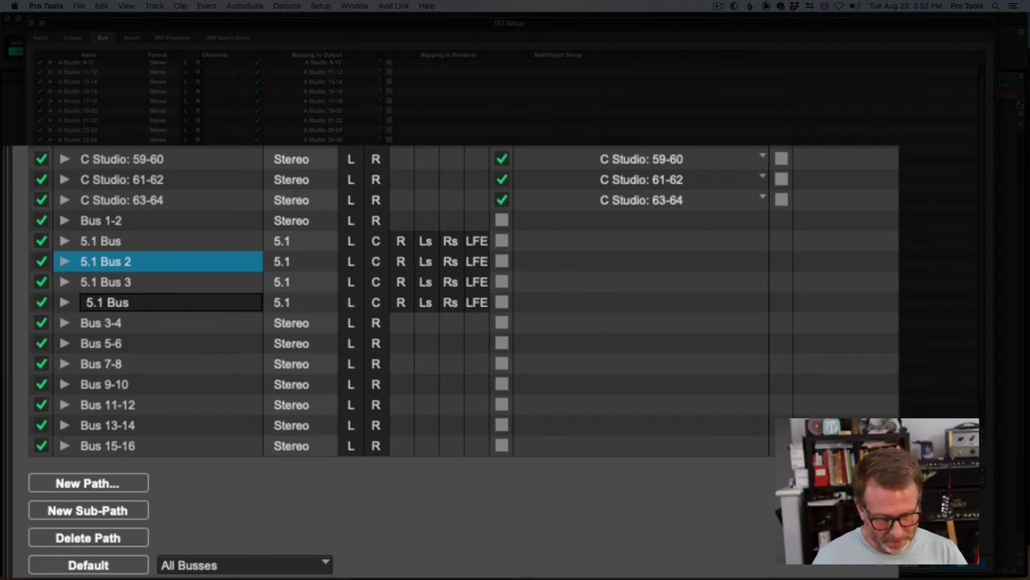
text(4)
key(Return)
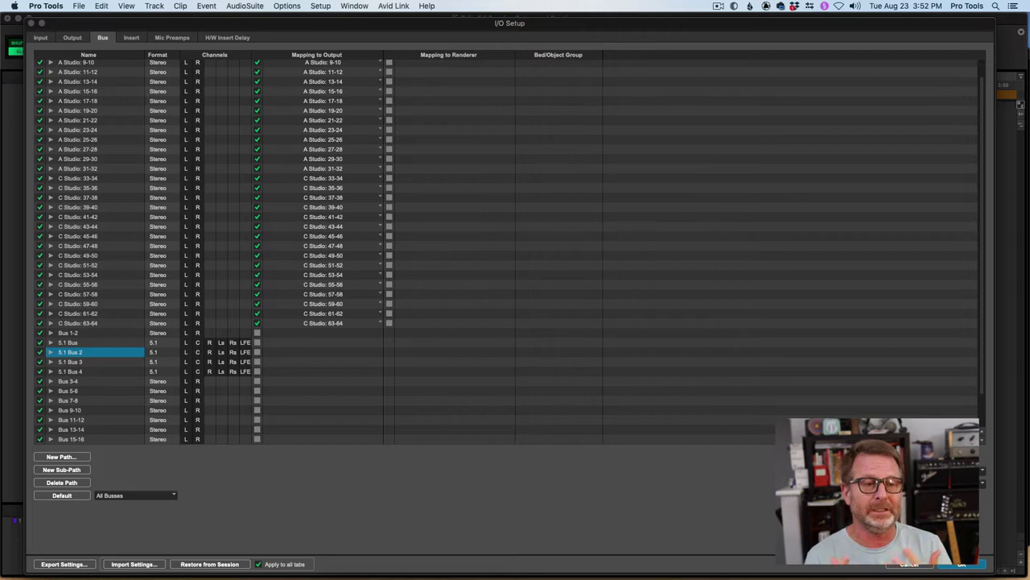
click(973, 566)
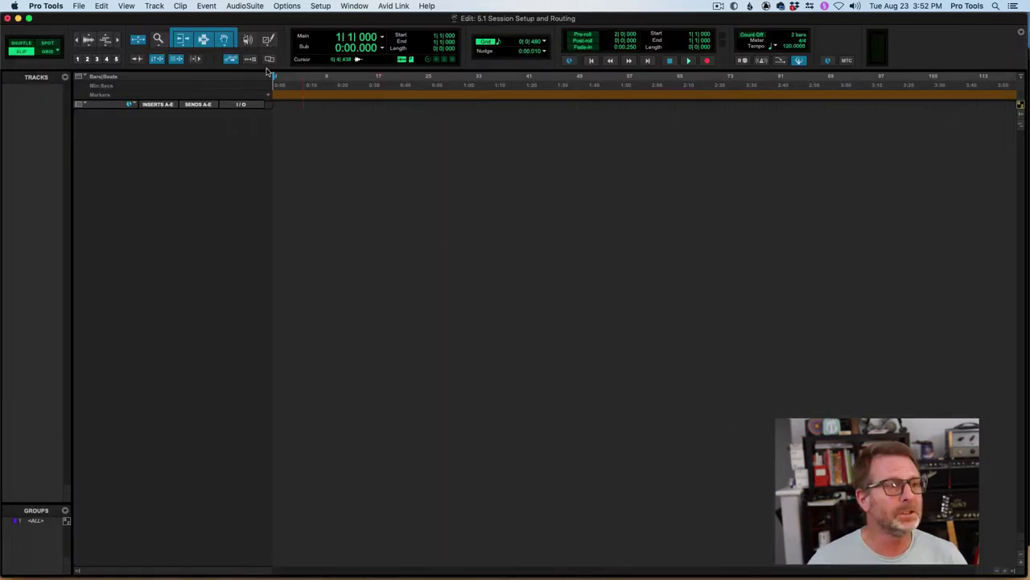
Create one new 5.1 Master Fader track with the default name
click(155, 7)
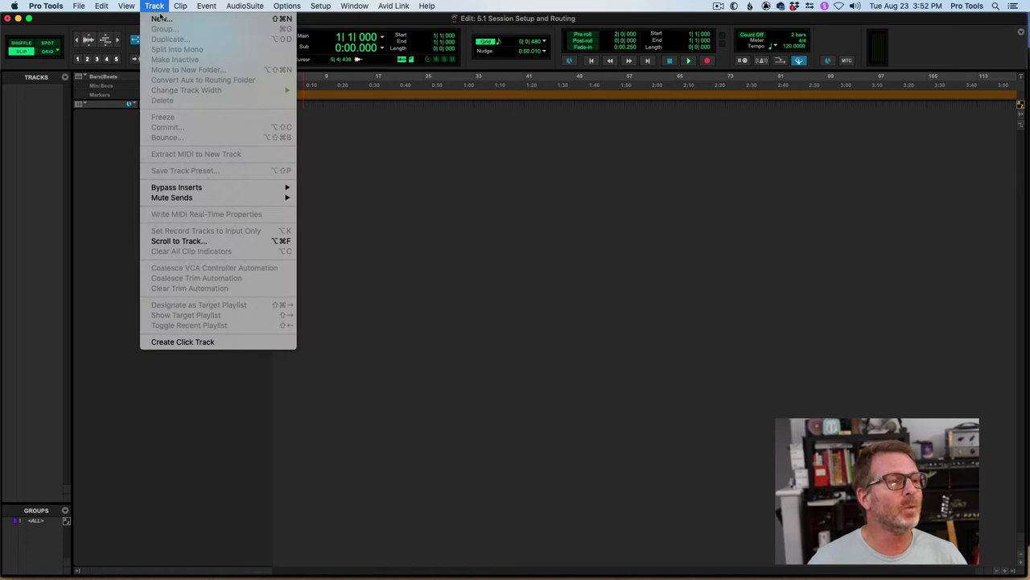
click(161, 20)
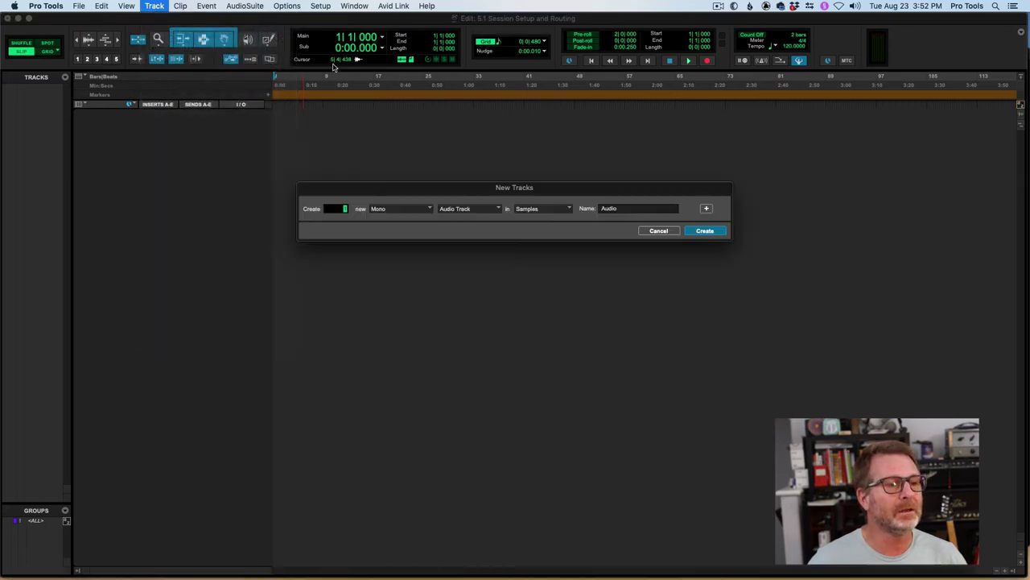
click(414, 210)
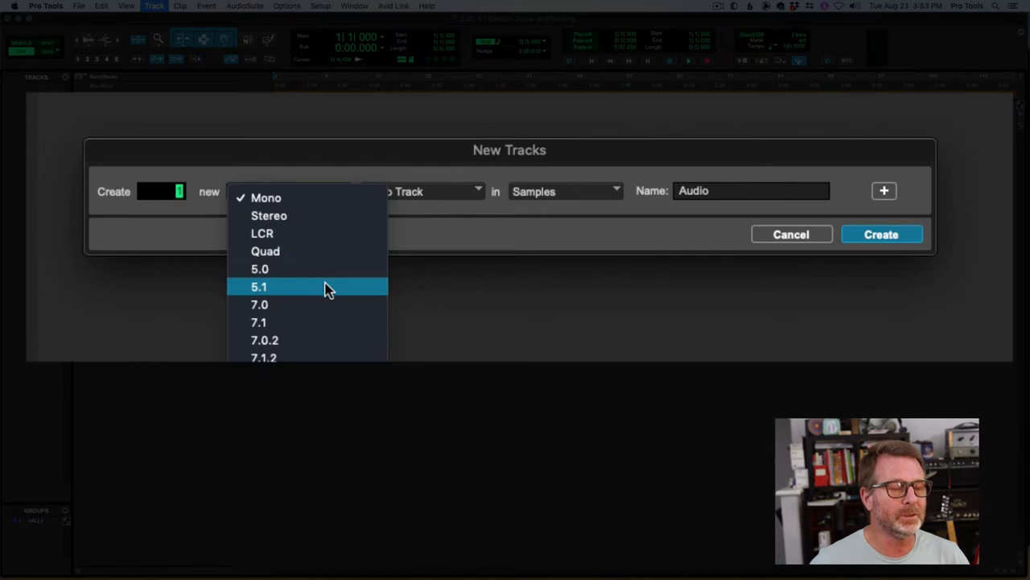
click(327, 290)
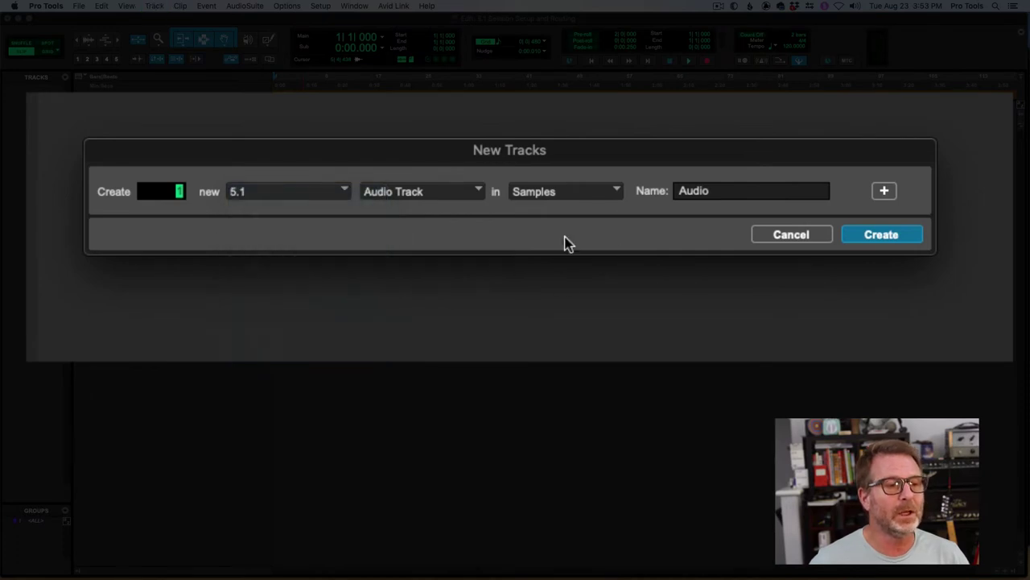
click(456, 196)
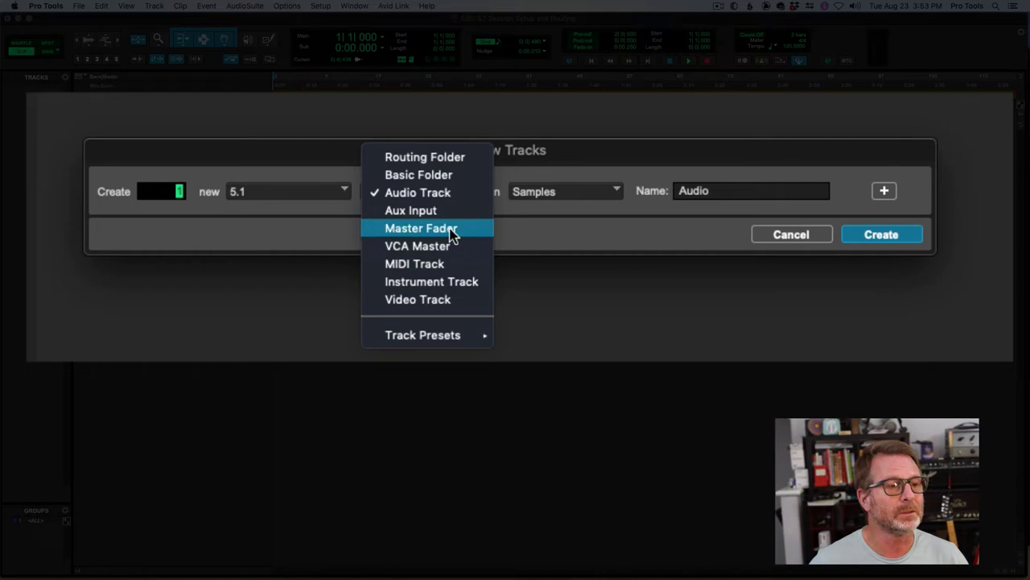
click(452, 230)
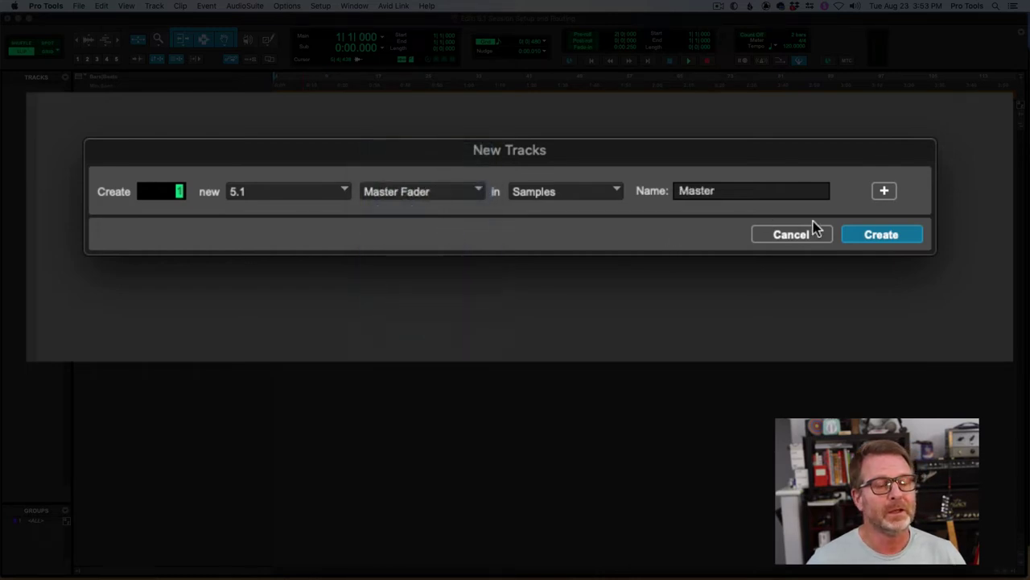
click(871, 239)
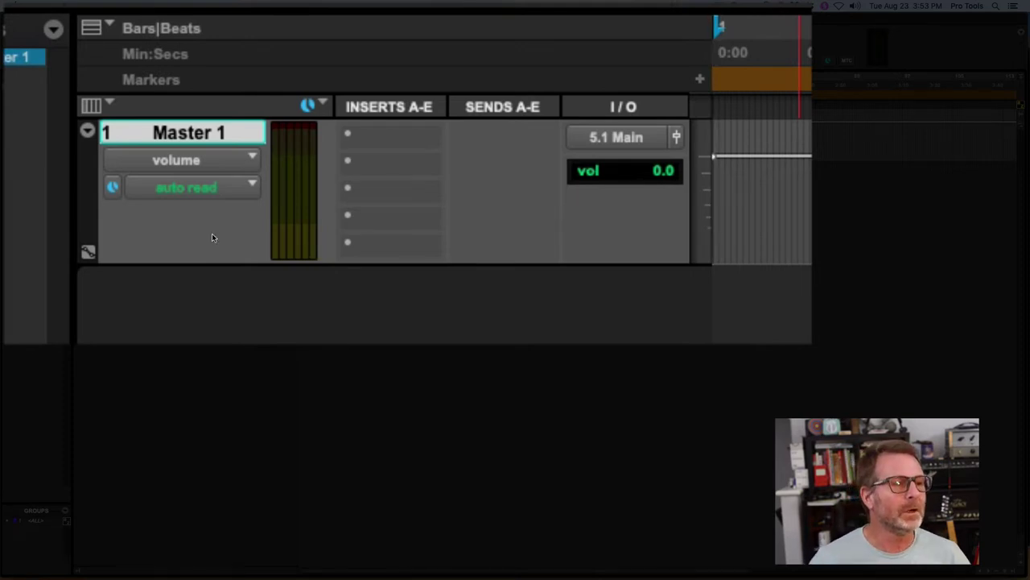
Create one new mono audio track named "Tone"
click(155, 6)
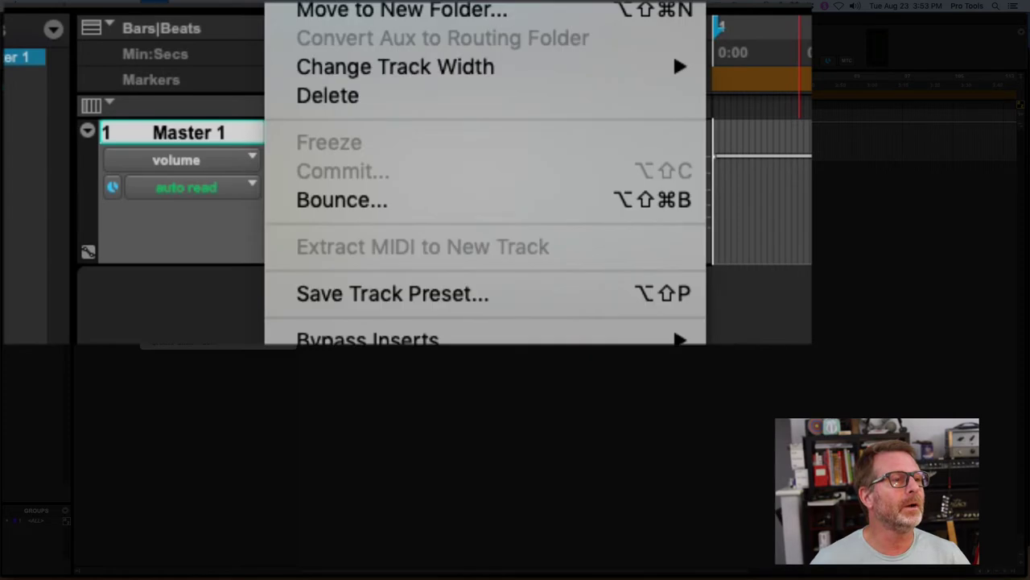
click(161, 19)
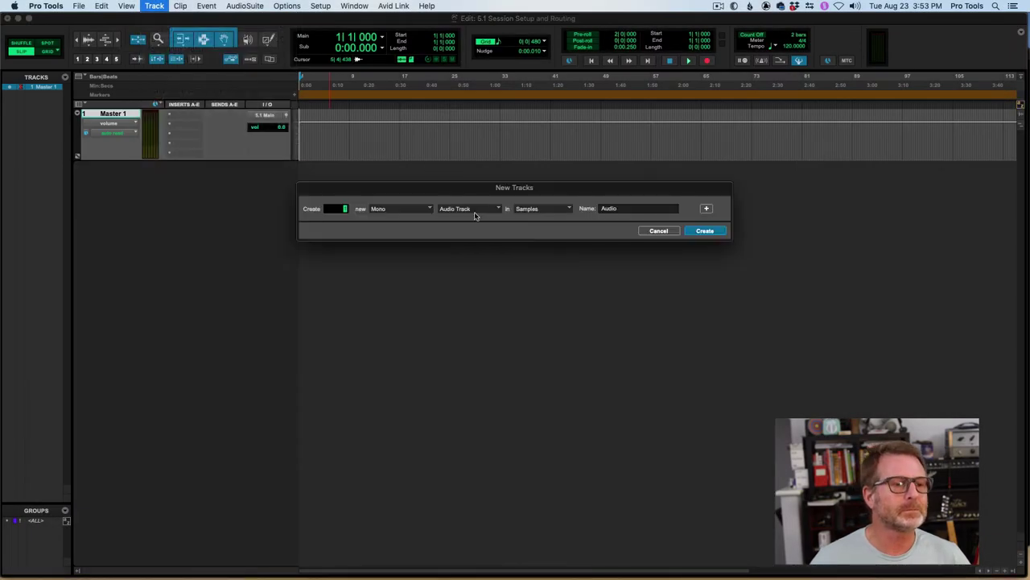
double_click(636, 209)
text(Tone)
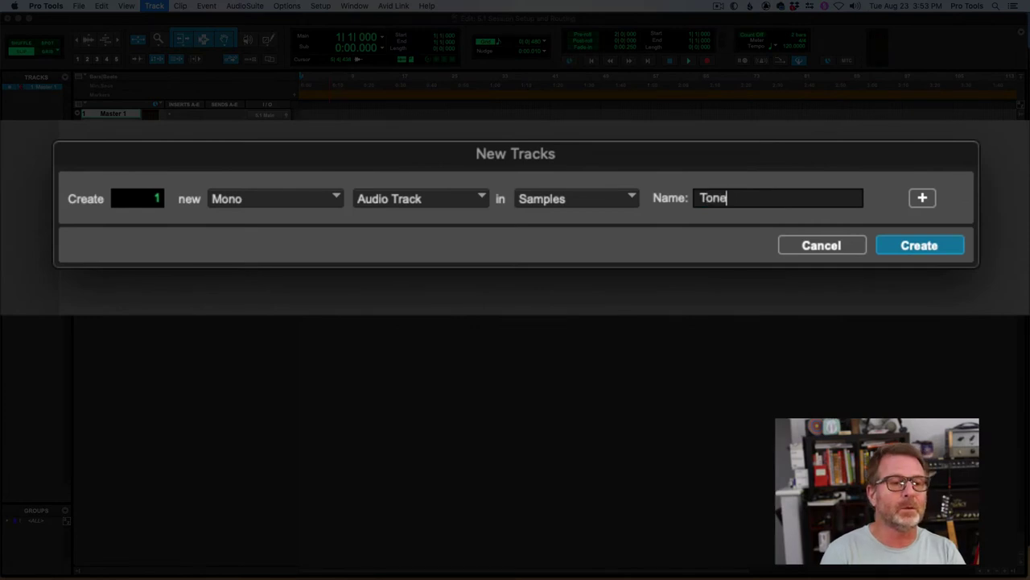
key(Return)
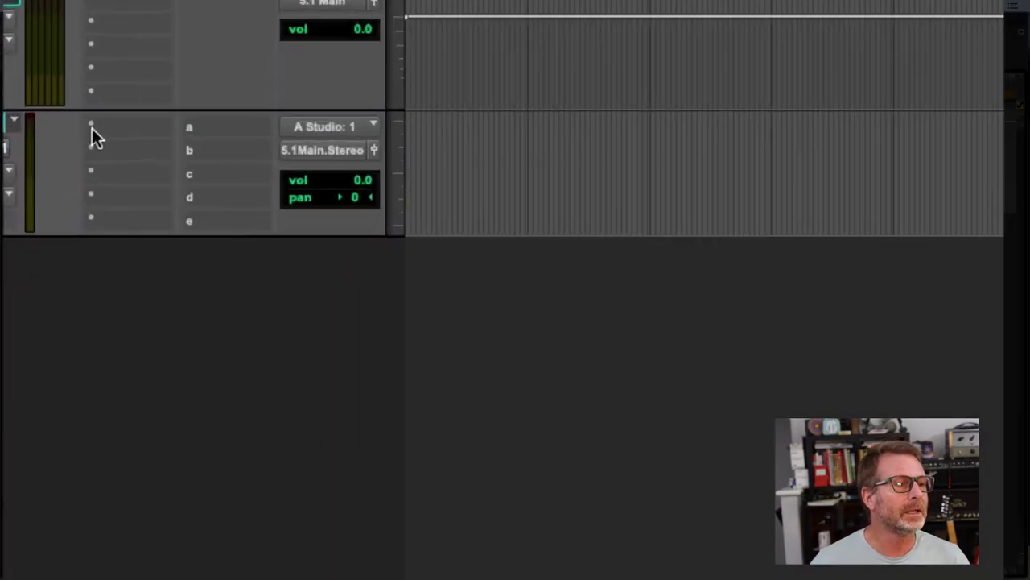
Insert the Signal Generator (mono) DSP plug-in on the Tone track's first insert slot and mute the track
click(92, 135)
mouse_move(194, 129)
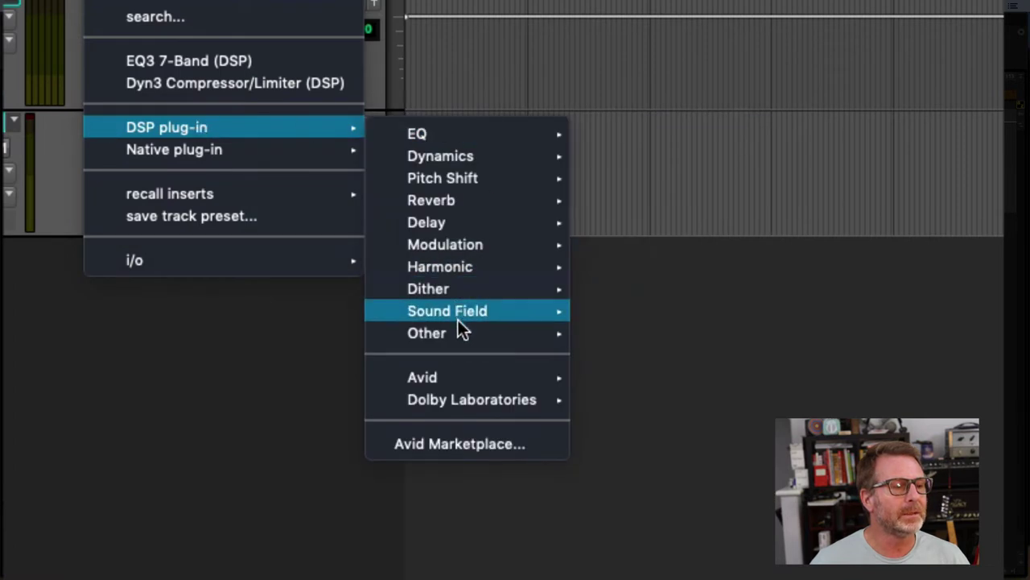
mouse_move(459, 336)
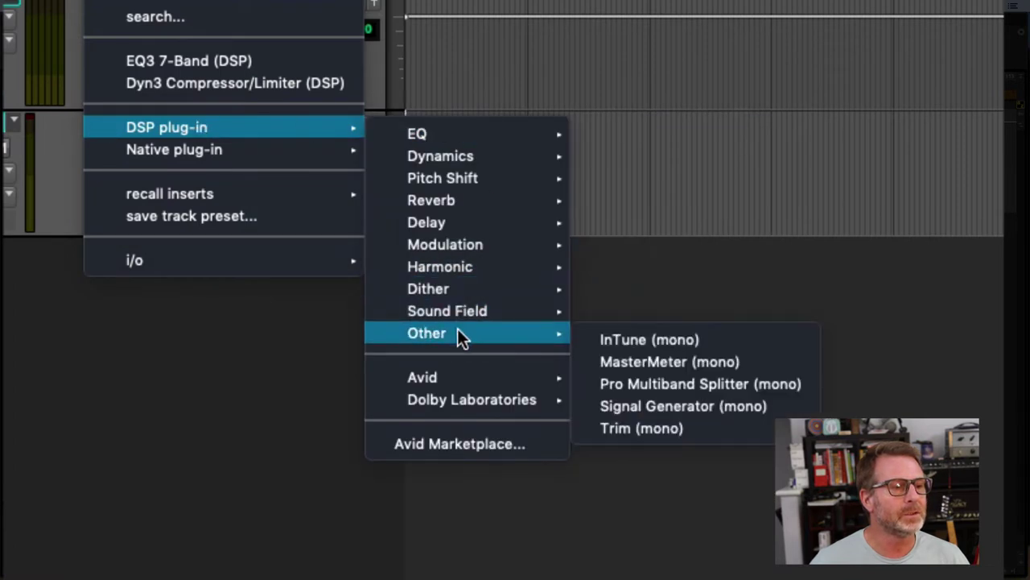
click(669, 406)
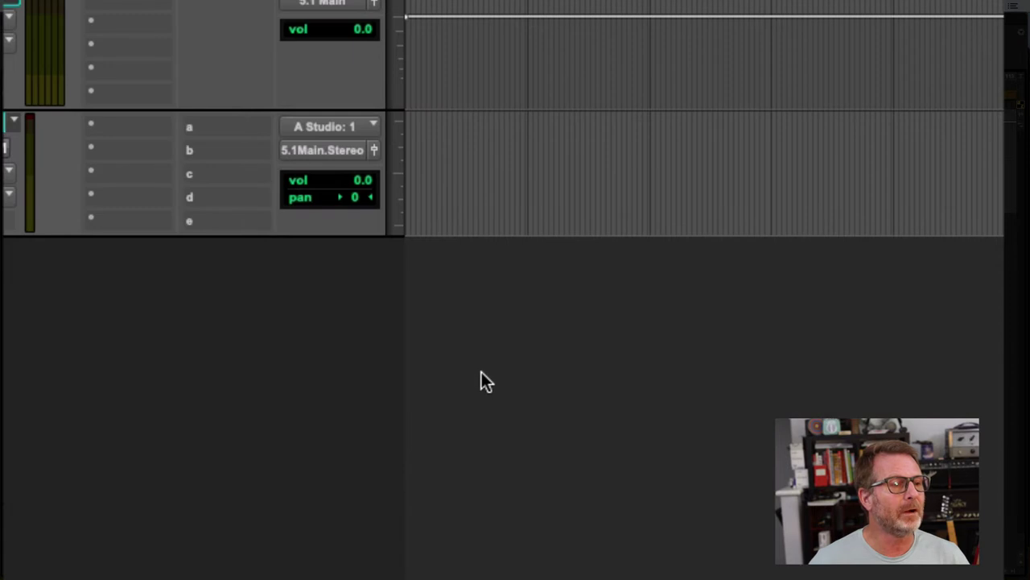
click(7, 148)
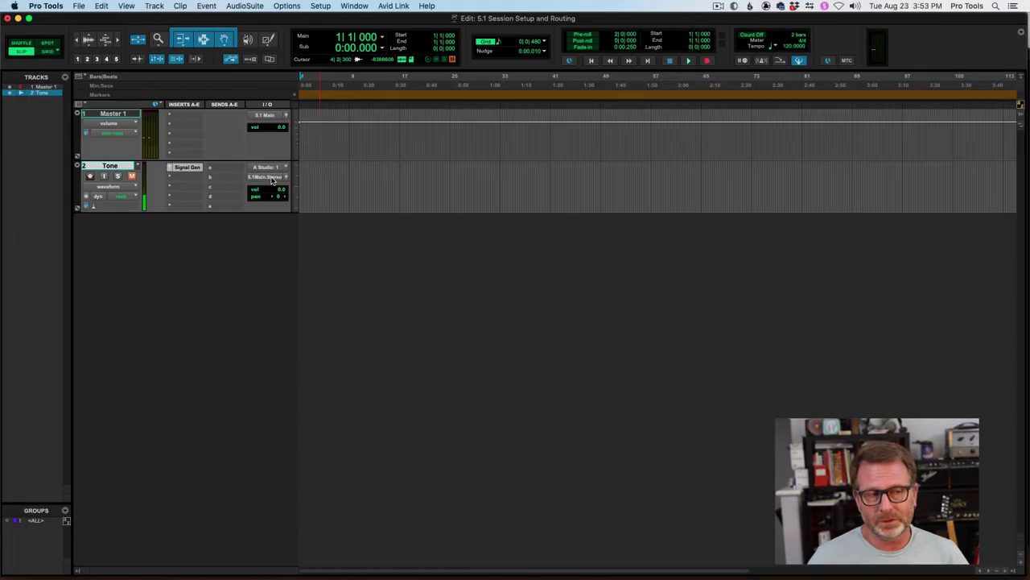
Route the Tone track's output to the full 5.1 Main path
click(267, 179)
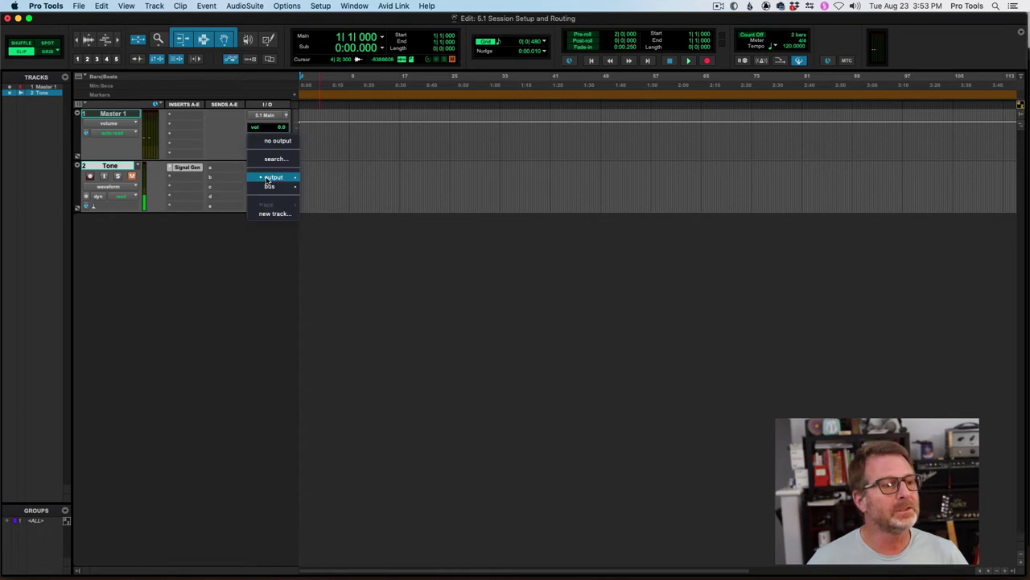
mouse_move(281, 177)
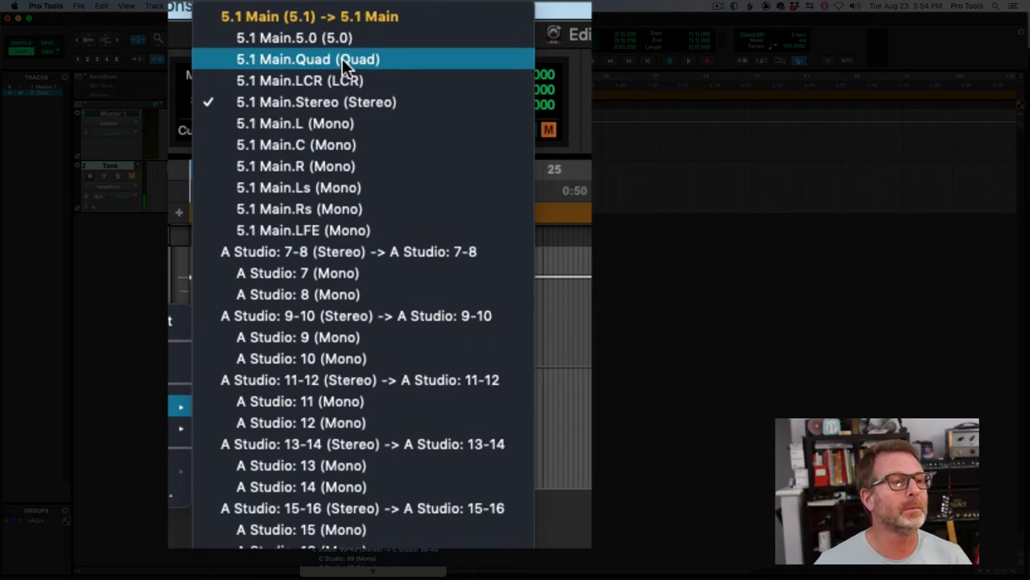
click(361, 16)
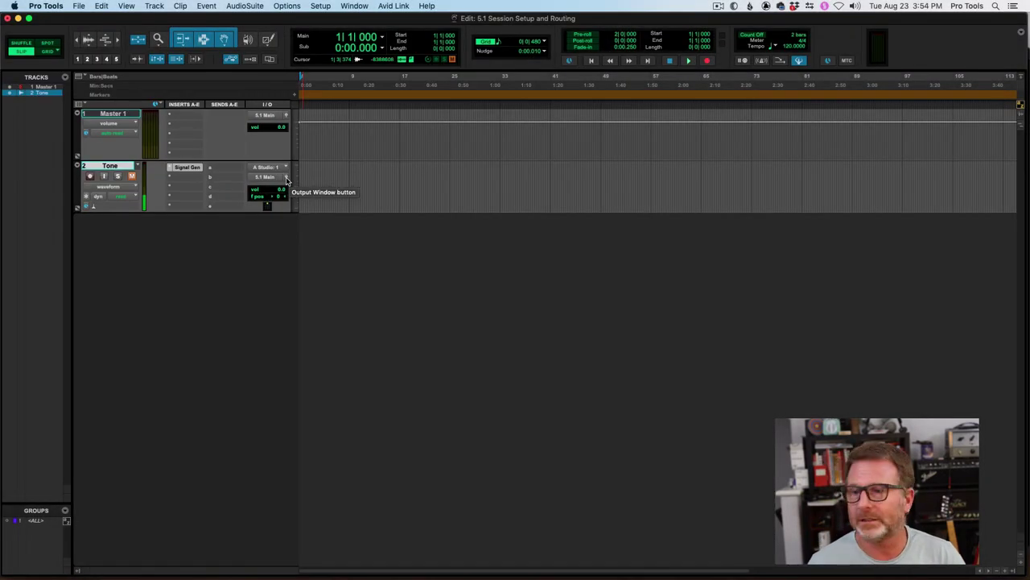
Open the Tone track's output window, unmute the track and pan the tone to the front left speaker
click(285, 178)
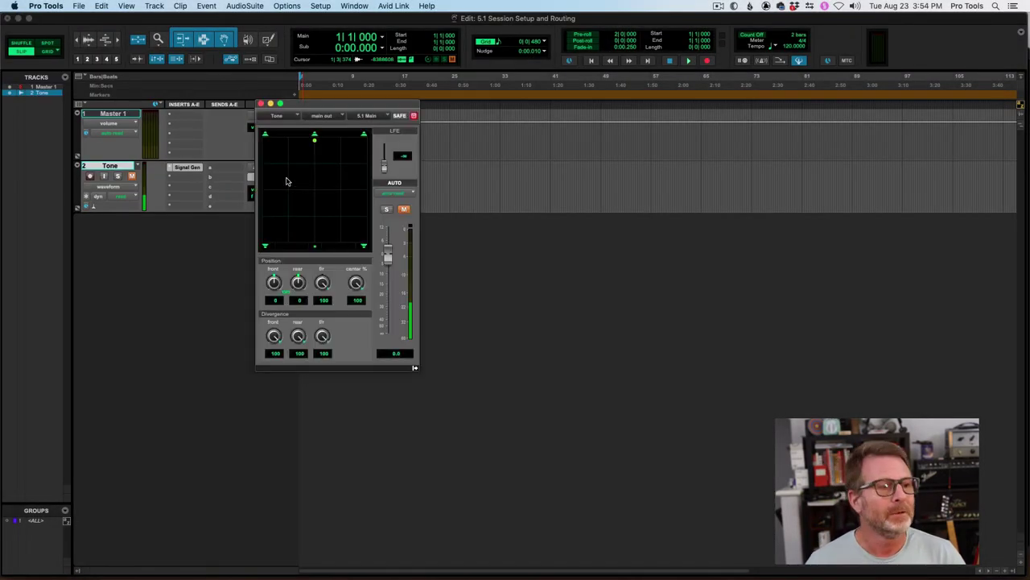
drag(339, 107, 457, 209)
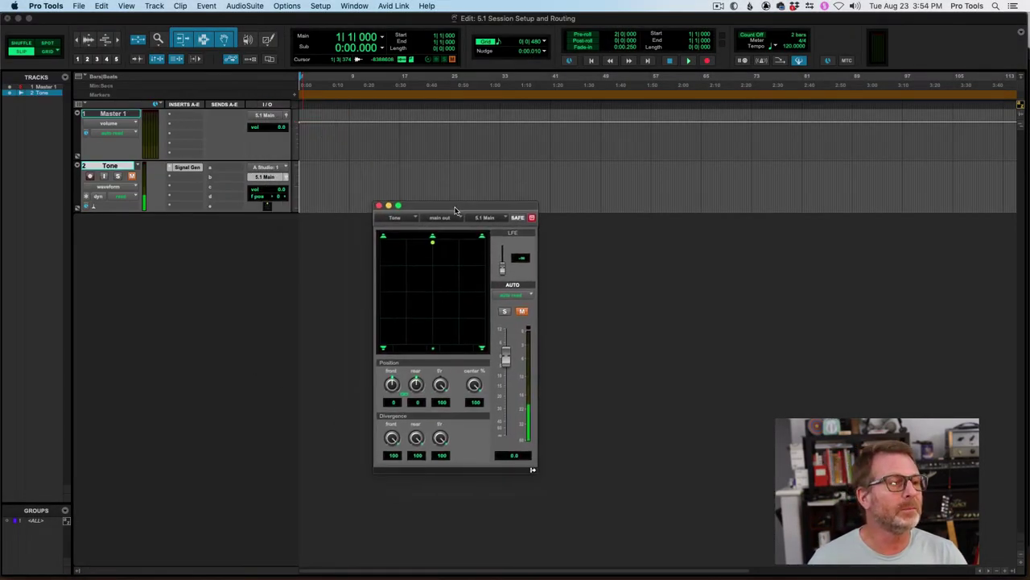
click(132, 177)
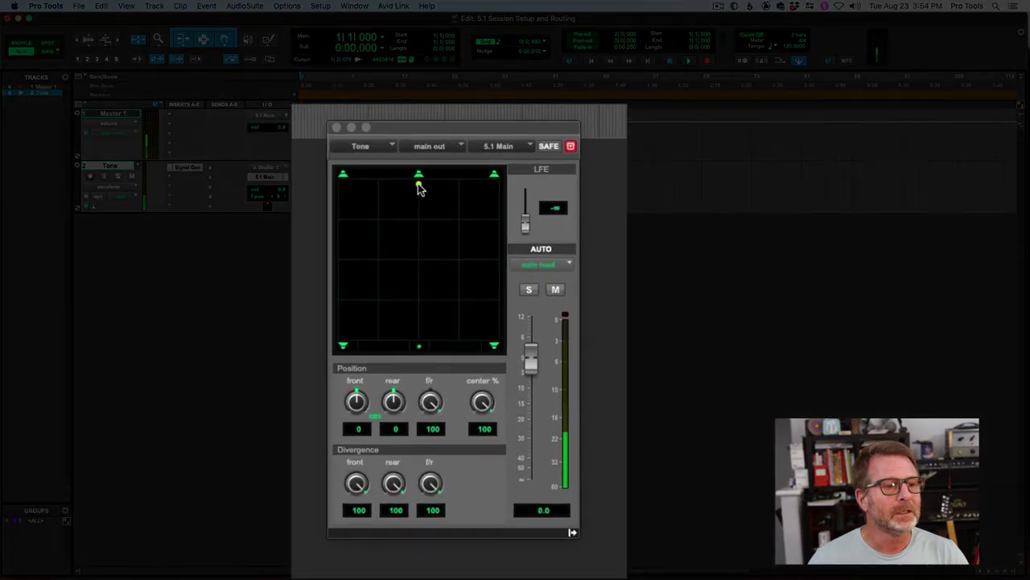
drag(419, 187, 383, 239)
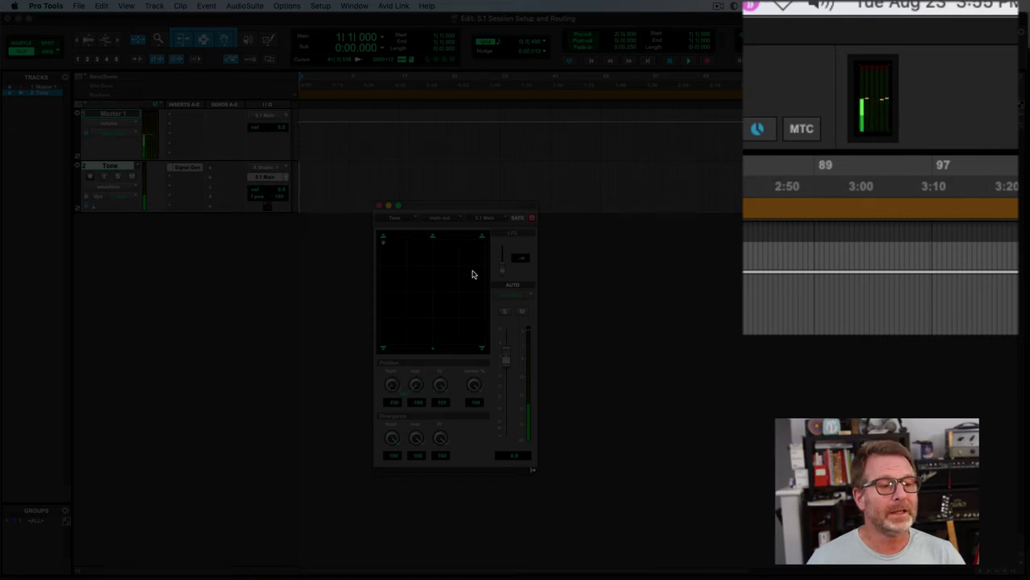
Try out the LFE send level in the Tone track's output window, returning it to minimum
mouse_move(501, 269)
mouse_down()
mouse_move(502, 248)
mouse_move(502, 275)
mouse_up()
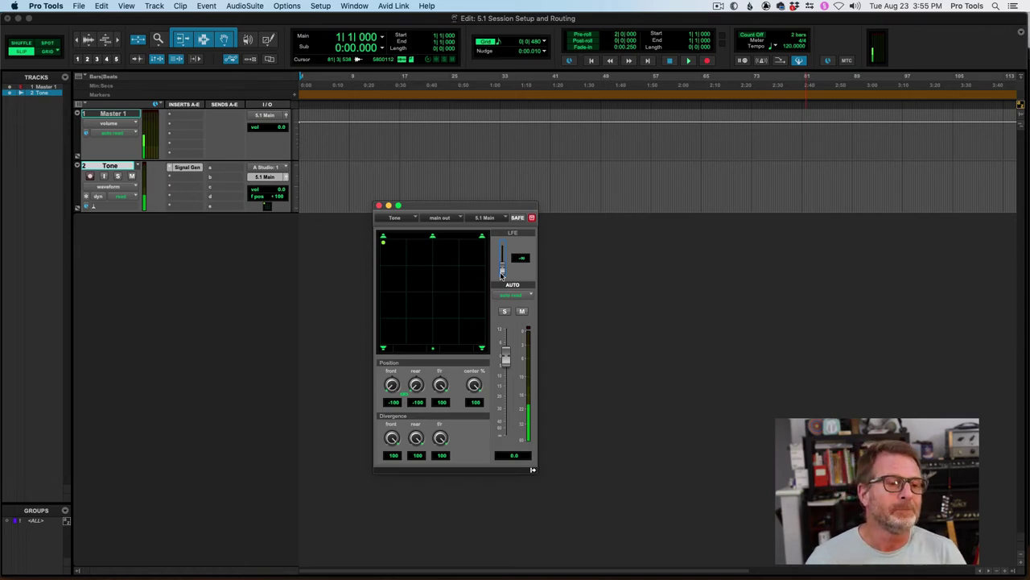
mouse_move(502, 274)
mouse_down()
mouse_move(504, 243)
mouse_move(504, 280)
mouse_up()
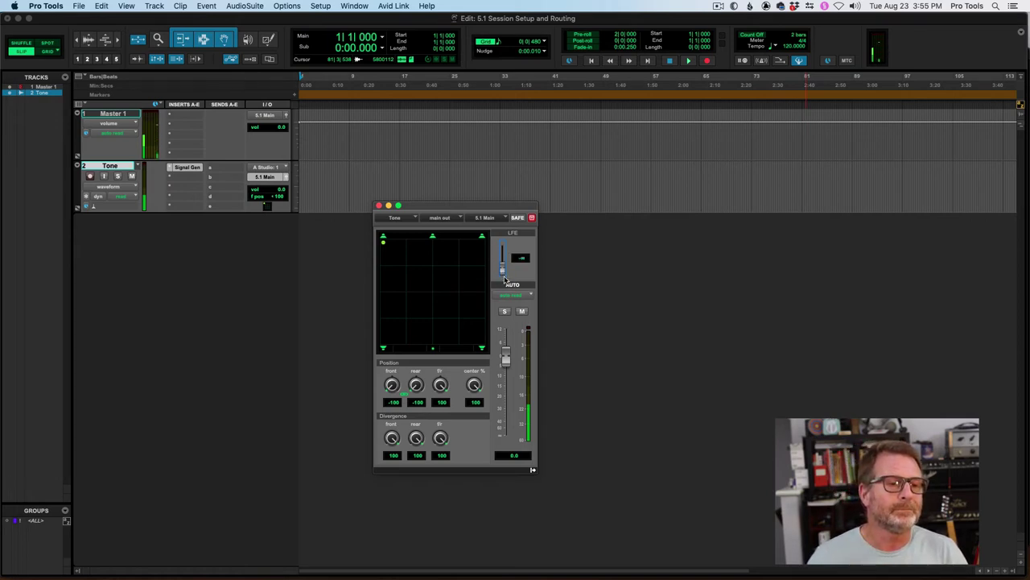
drag(519, 208, 523, 239)
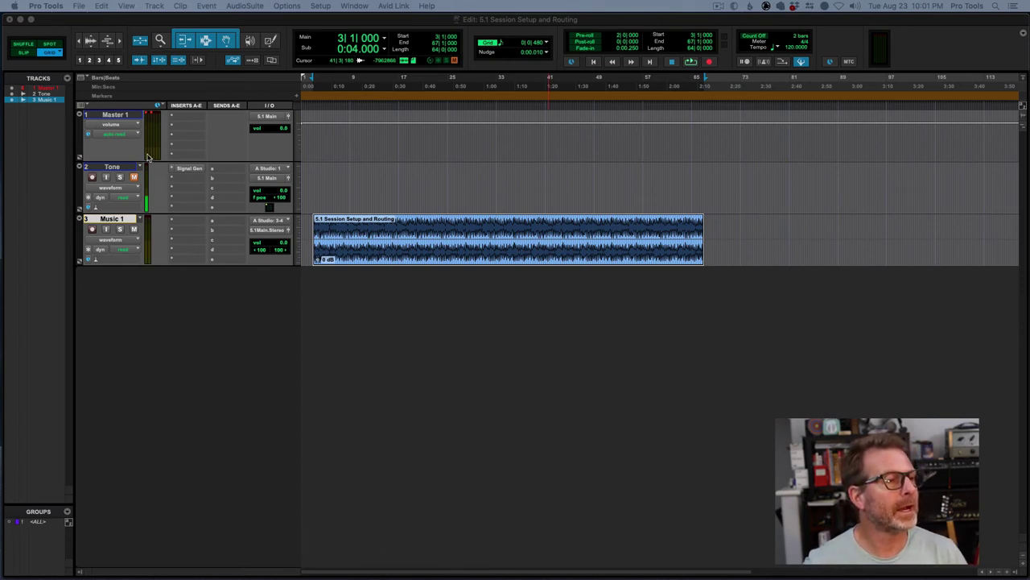
Hide the Tone track and check the output path choices for the Music 1 track
click(12, 94)
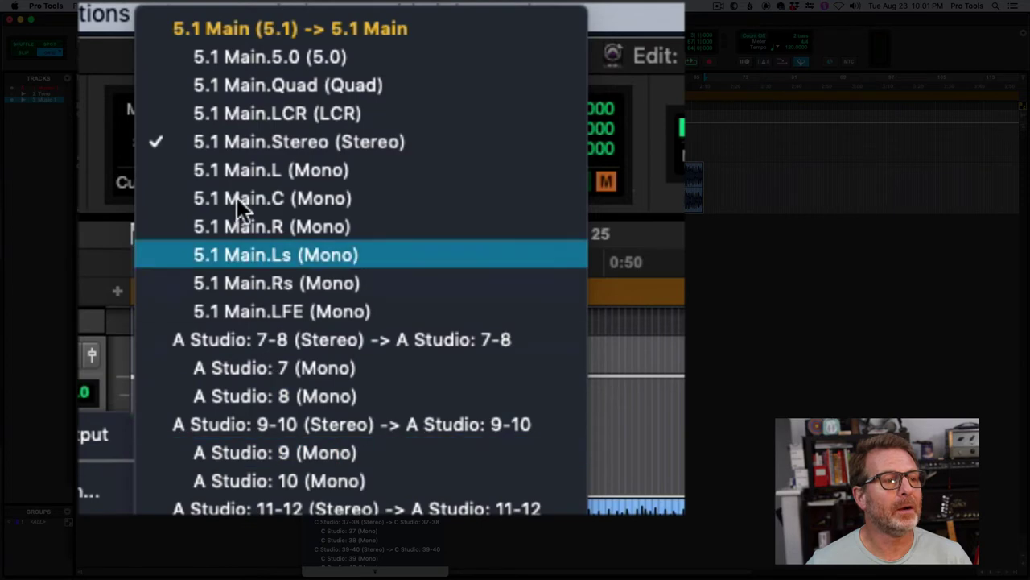
click(255, 148)
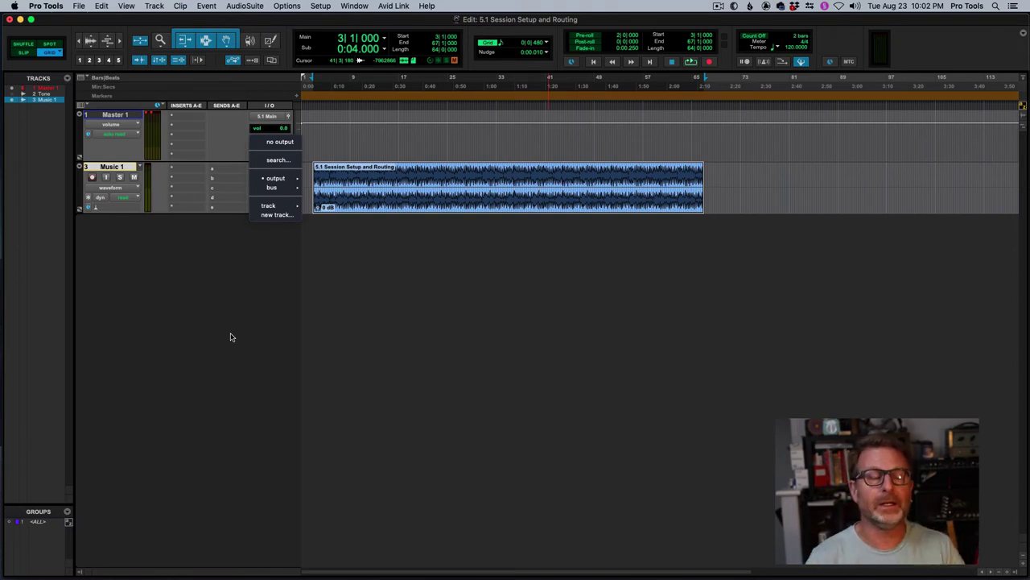
click(246, 297)
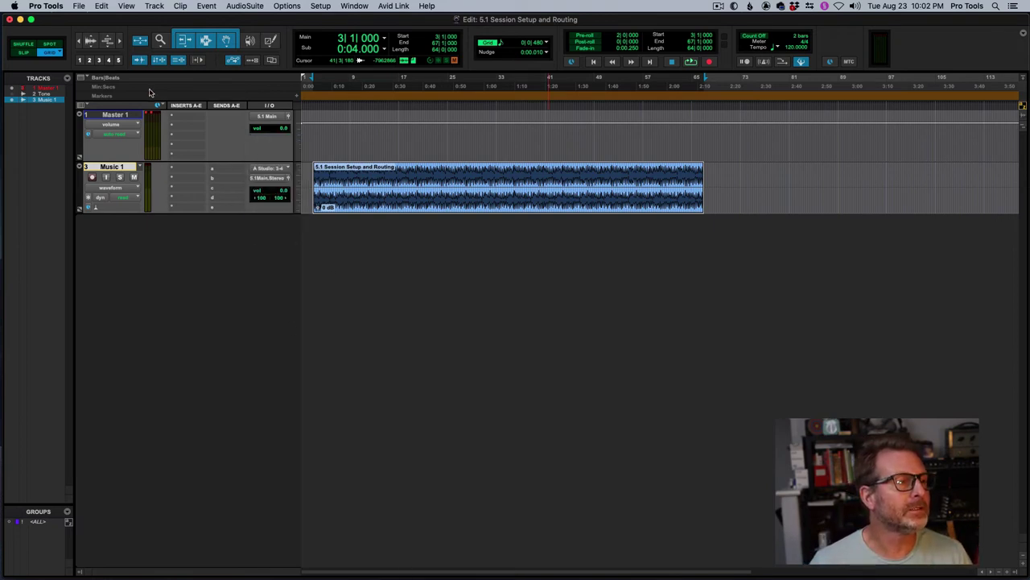
Lower the Master 1 volume to -17.1 dB and play the session while setting Music 1 to +0.6 dB
drag(268, 131, 265, 144)
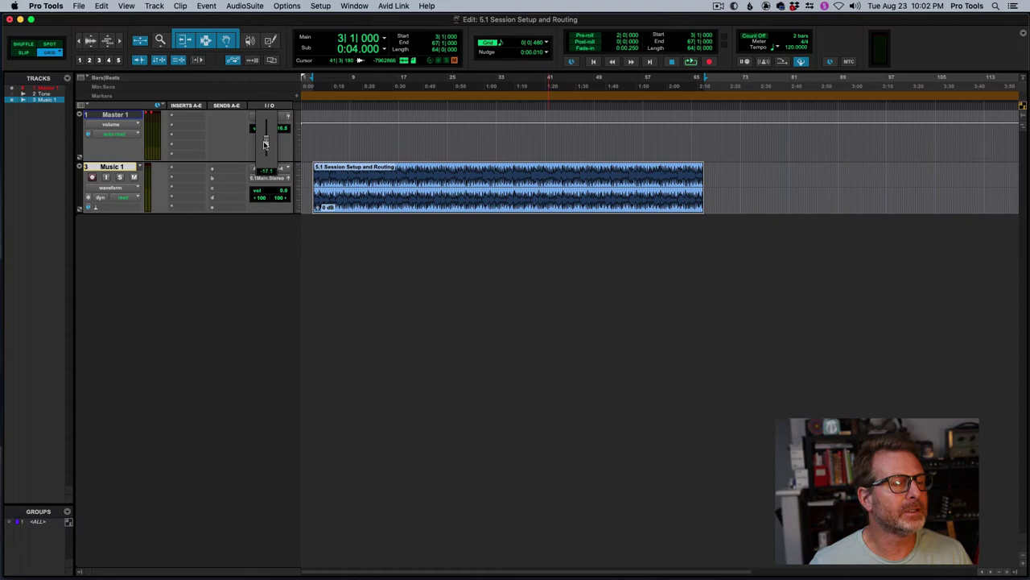
key(space)
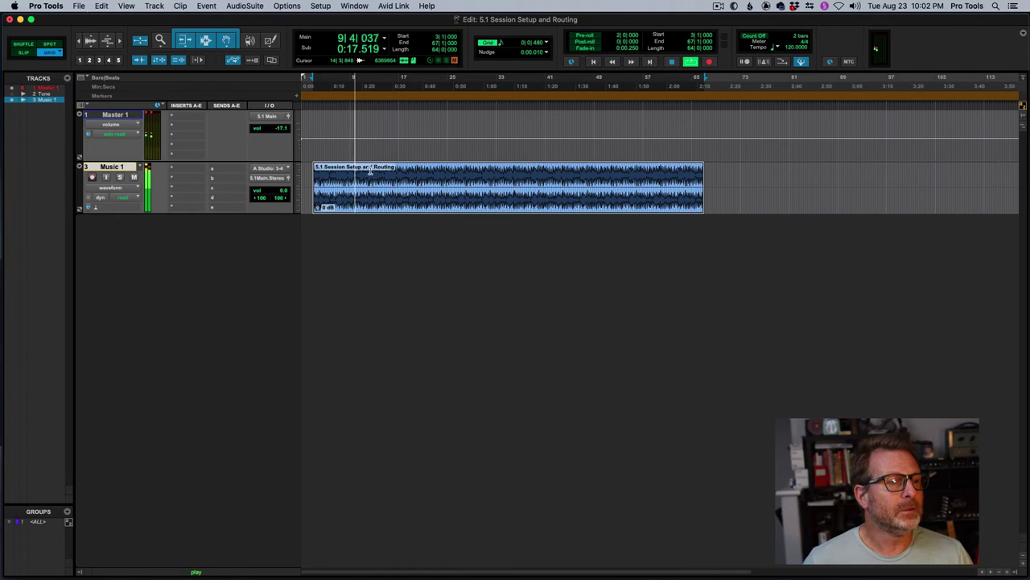
drag(268, 193, 268, 192)
key(space)
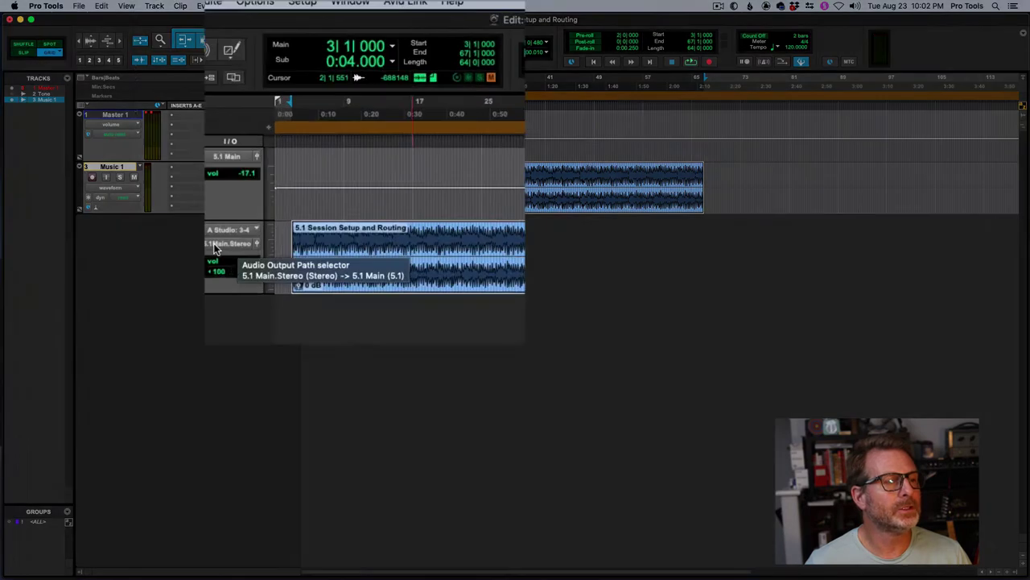
Route the Music 1 track's output to the full 5.1 Main path and open its output window
click(290, 180)
mouse_move(267, 181)
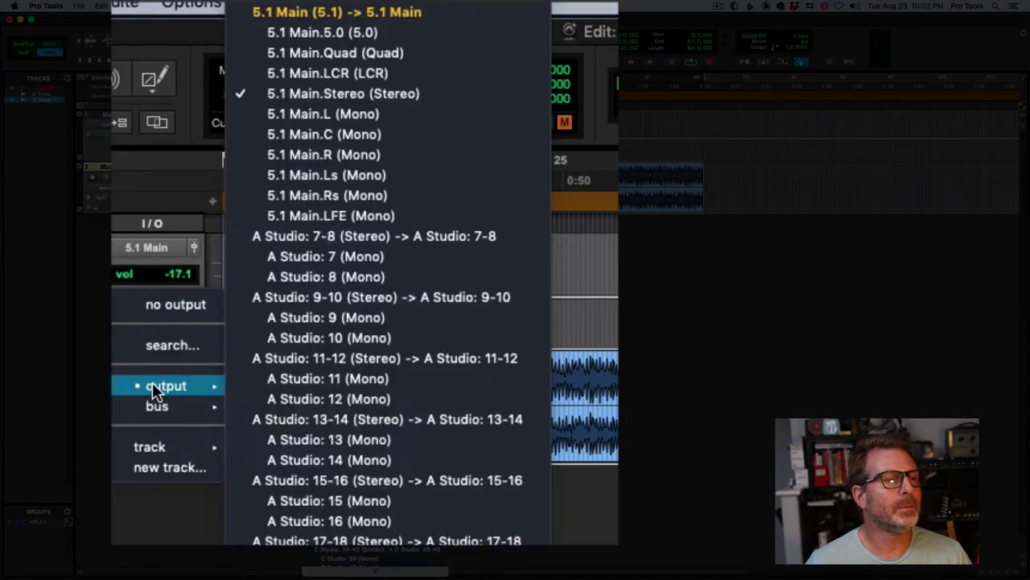
click(366, 15)
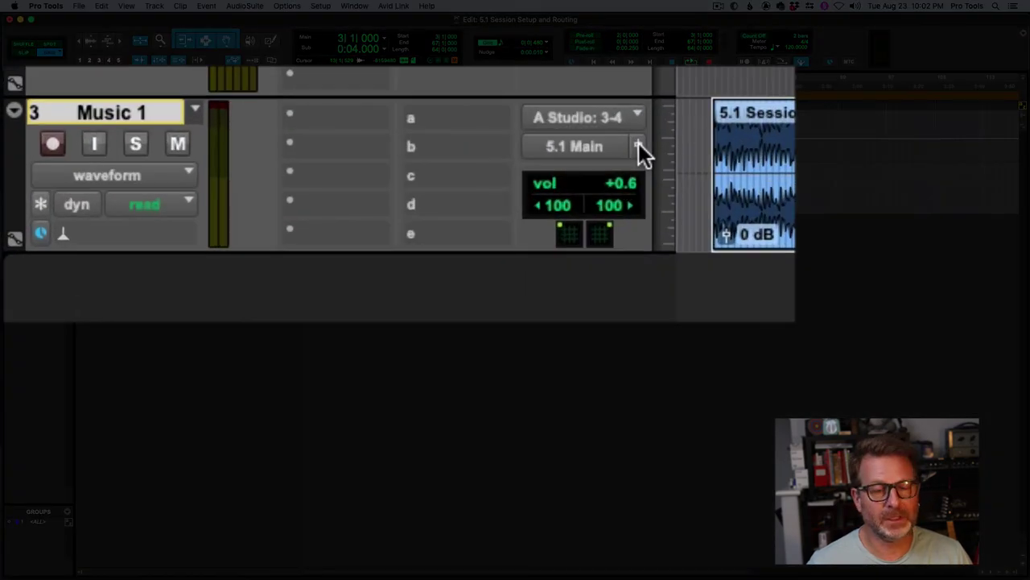
click(638, 145)
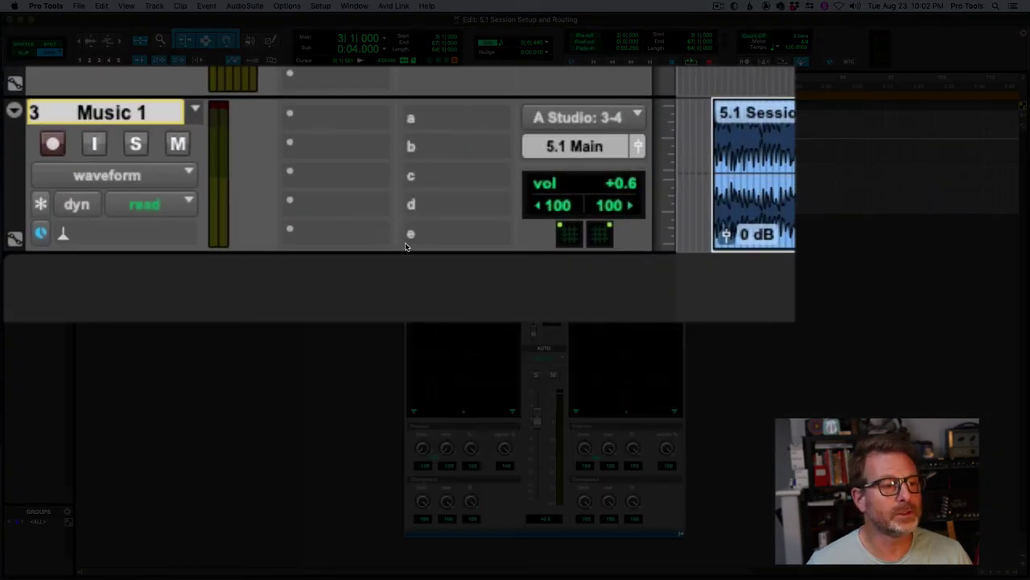
drag(451, 269, 405, 231)
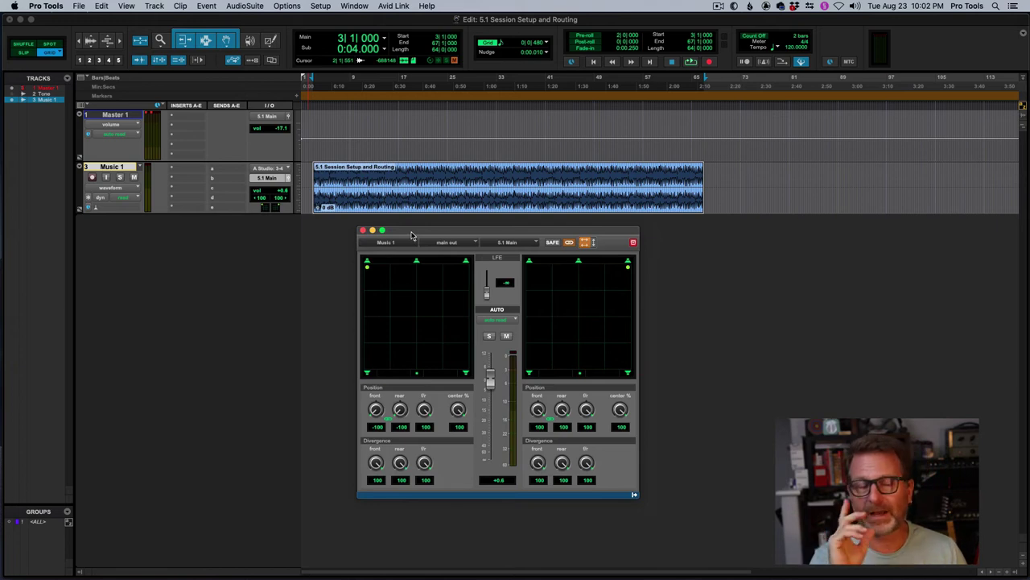
Play the session and pan both Music 1 channels fully to the rear, with f/r at -100
key(space)
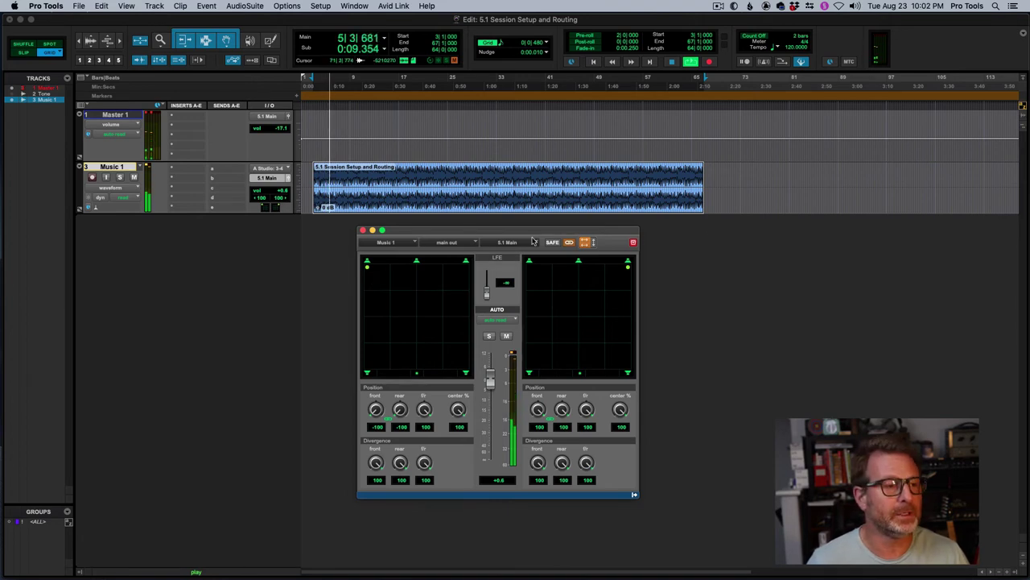
drag(367, 266, 367, 367)
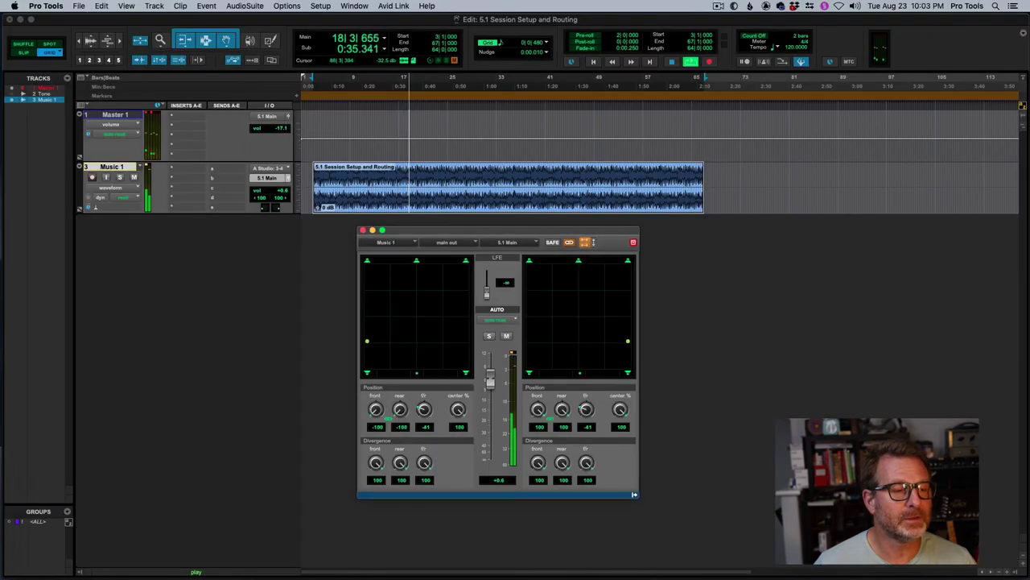
drag(366, 311, 366, 368)
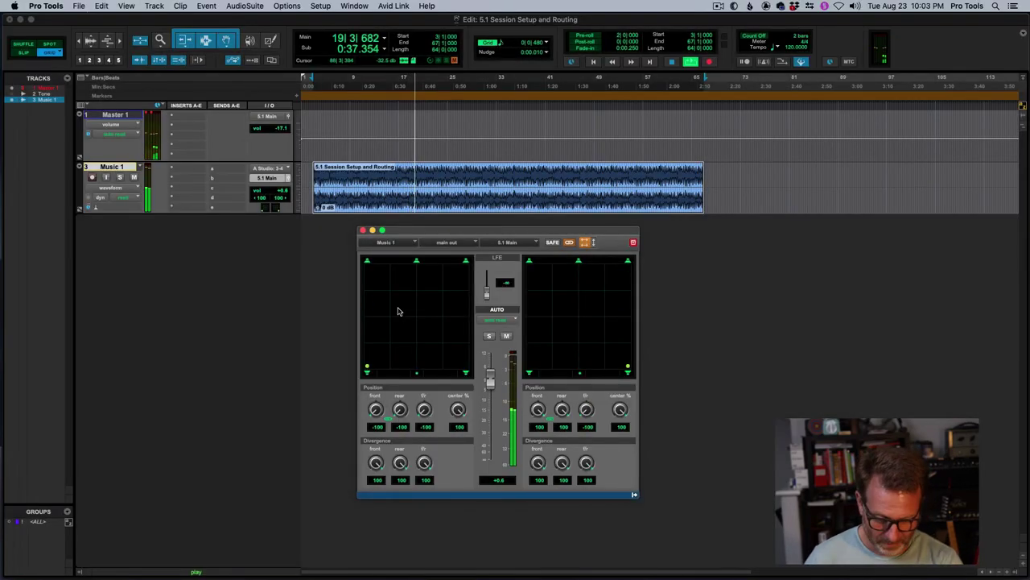
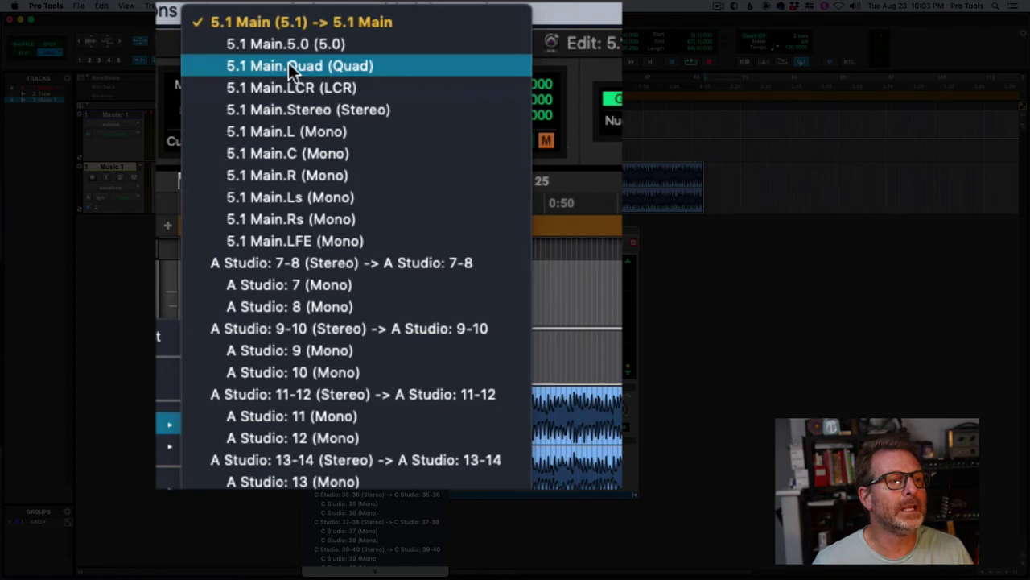
Route Music 1 to 5.1 Main.Quad and, during playback, pan both channels to f/r 100 and adjust the track volume
click(289, 65)
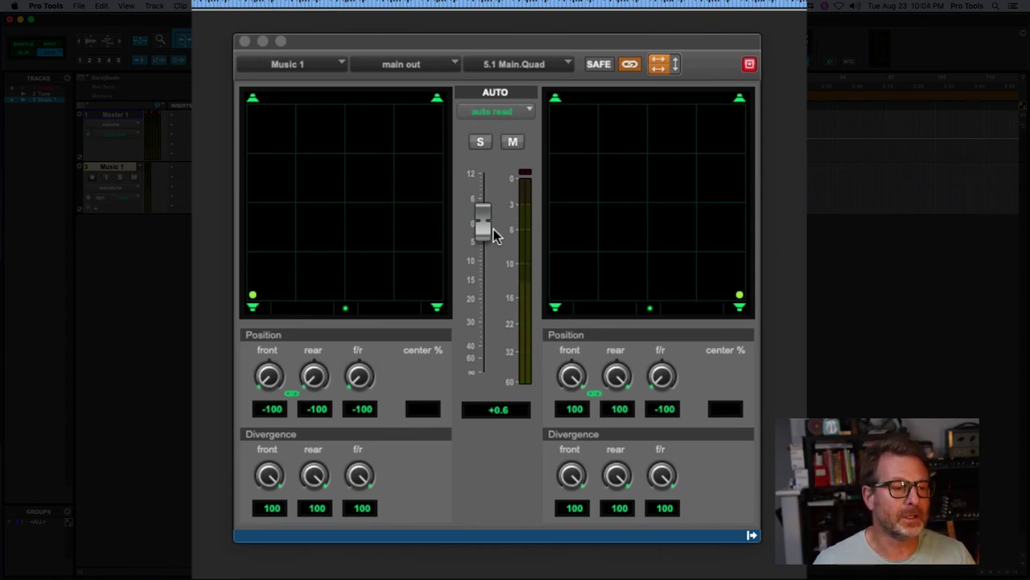
key(space)
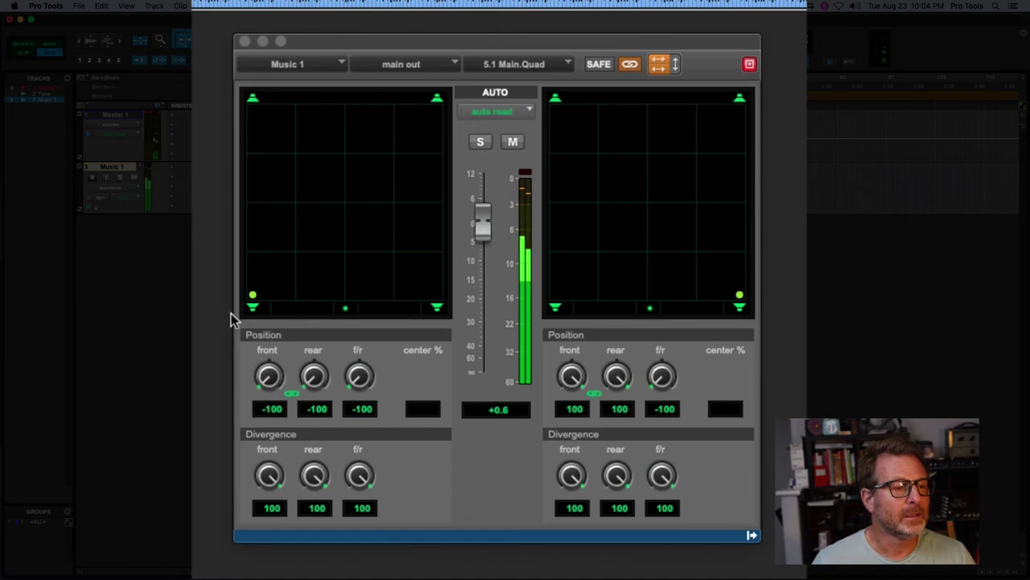
drag(252, 300, 252, 112)
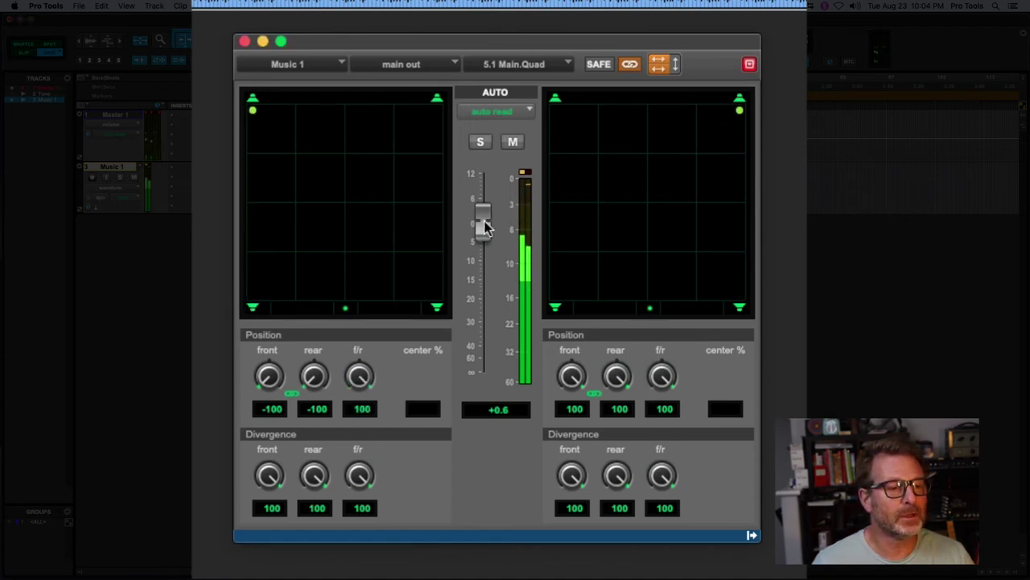
mouse_move(483, 222)
mouse_down()
mouse_move(488, 342)
mouse_move(467, 220)
mouse_up()
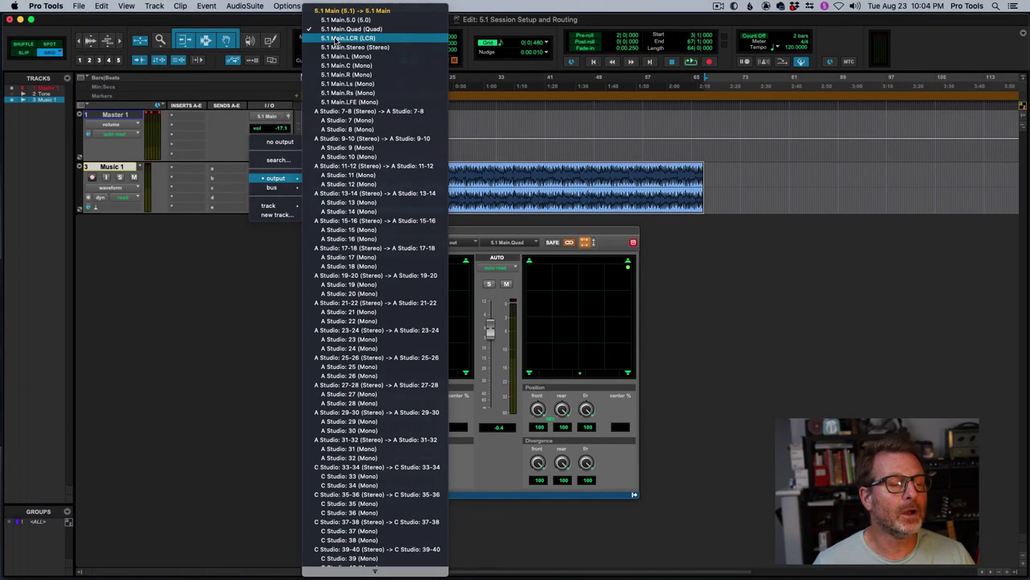
Route the Music 1 track's output to 5.1 Main.LCR and review the available output paths
click(346, 41)
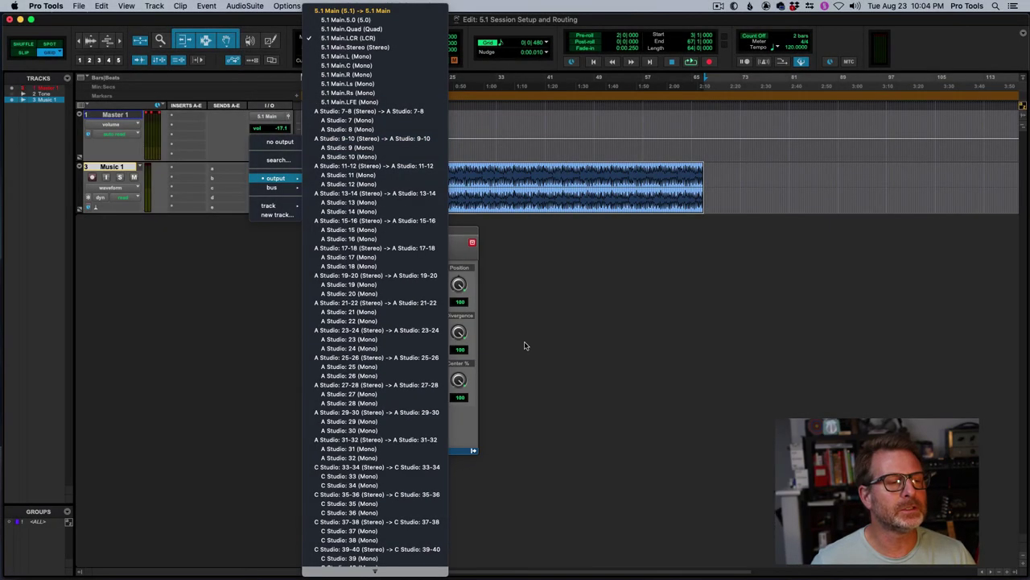
click(562, 287)
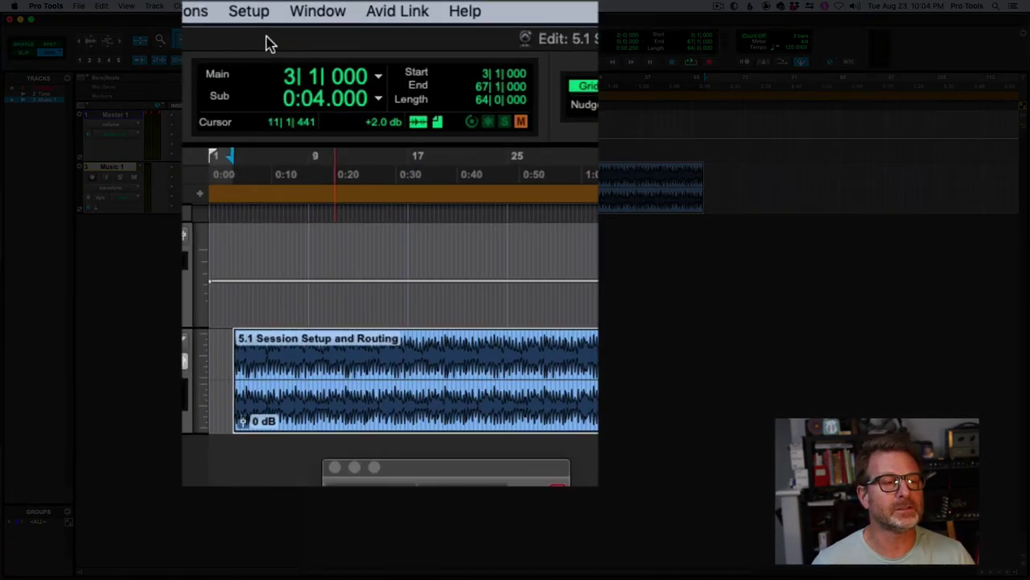
Open the I/O Setup for busses and expand the 5.1 Main path to show its sub-paths
click(248, 12)
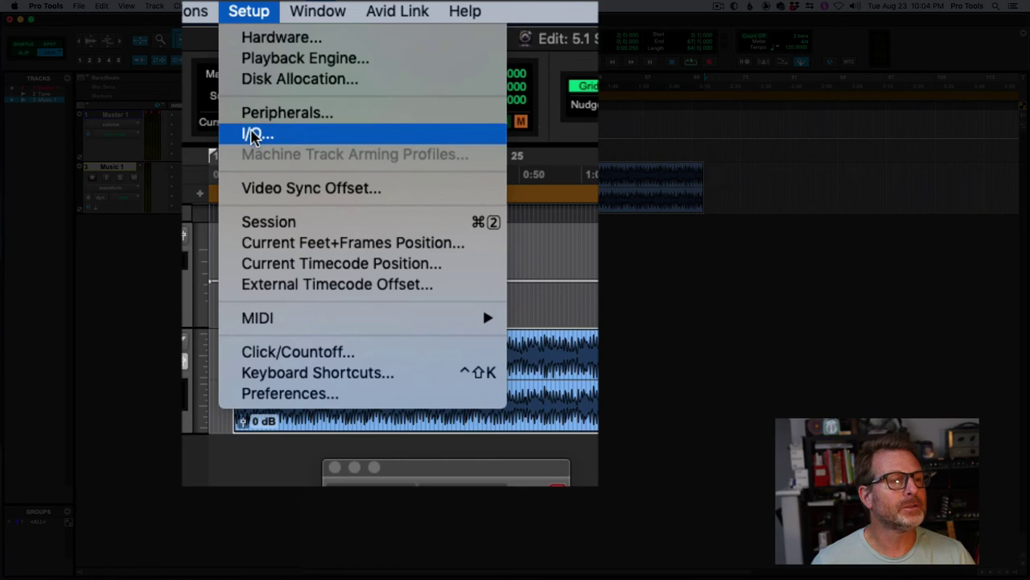
click(254, 135)
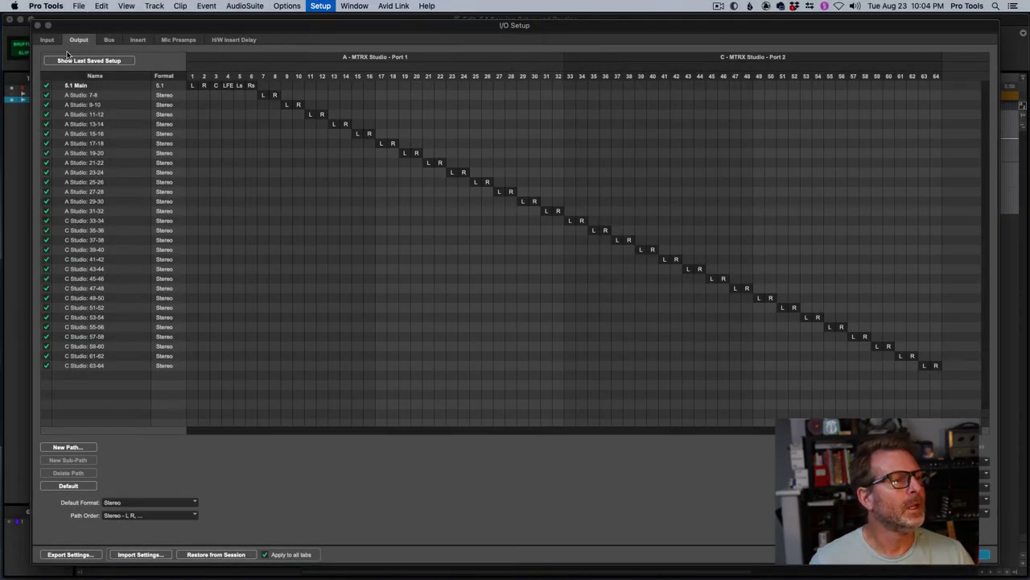
click(109, 41)
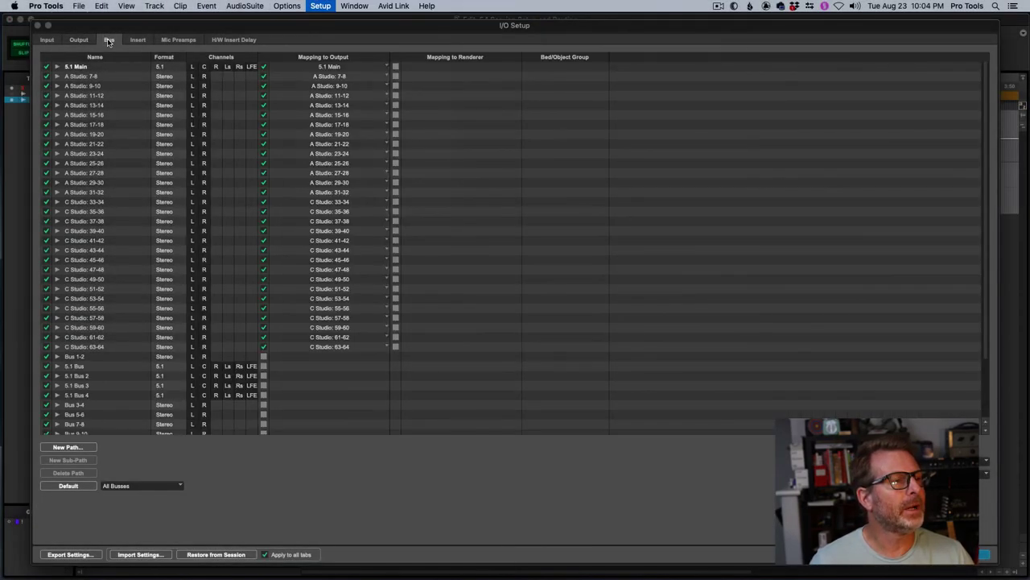
click(56, 66)
Create one new stereo sub-path named 5.1 Main Surrounds under the 5.1 Main bus path
click(76, 67)
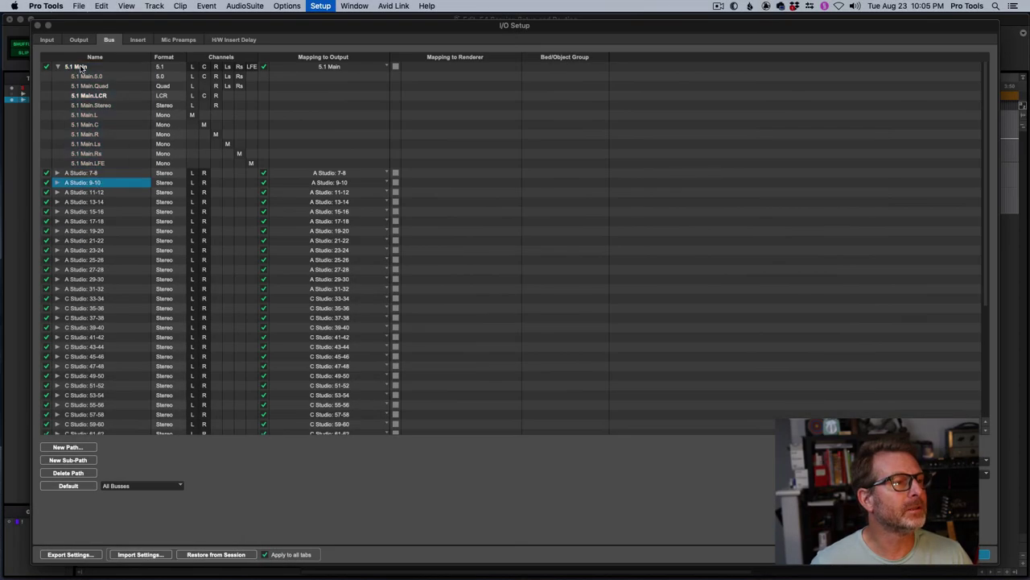
click(82, 68)
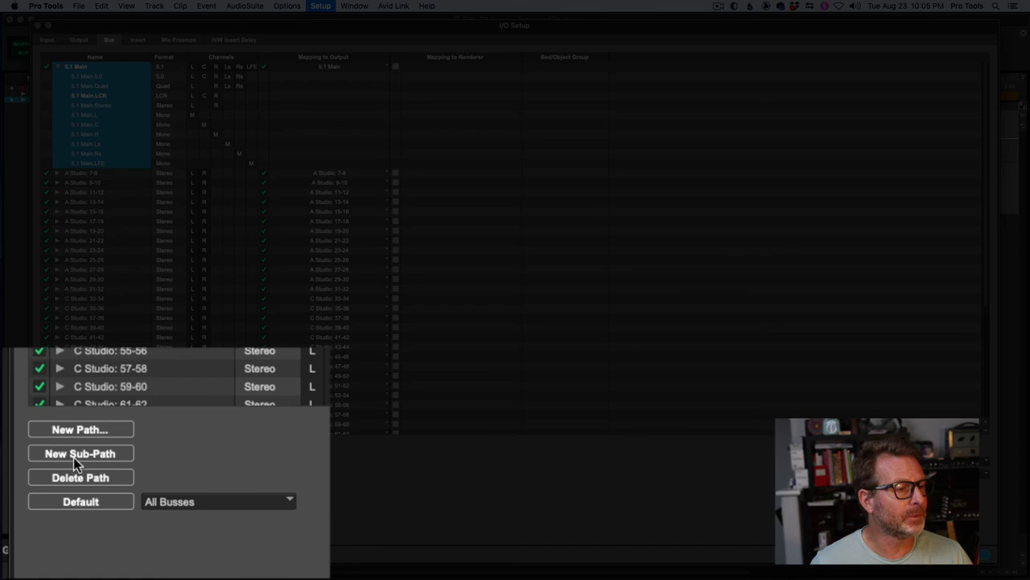
click(98, 451)
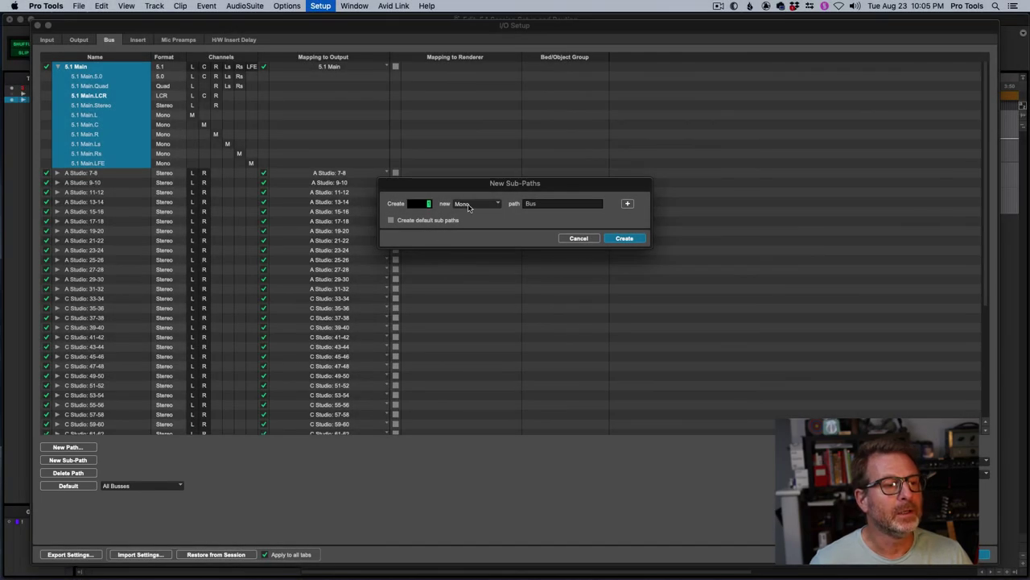
click(469, 207)
click(487, 220)
click(548, 203)
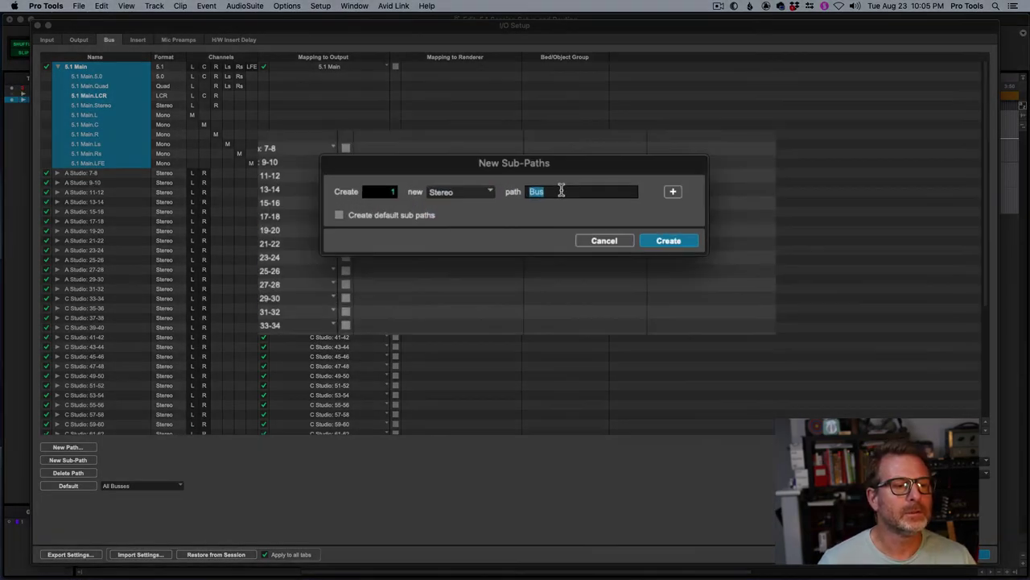
text(5.1.)
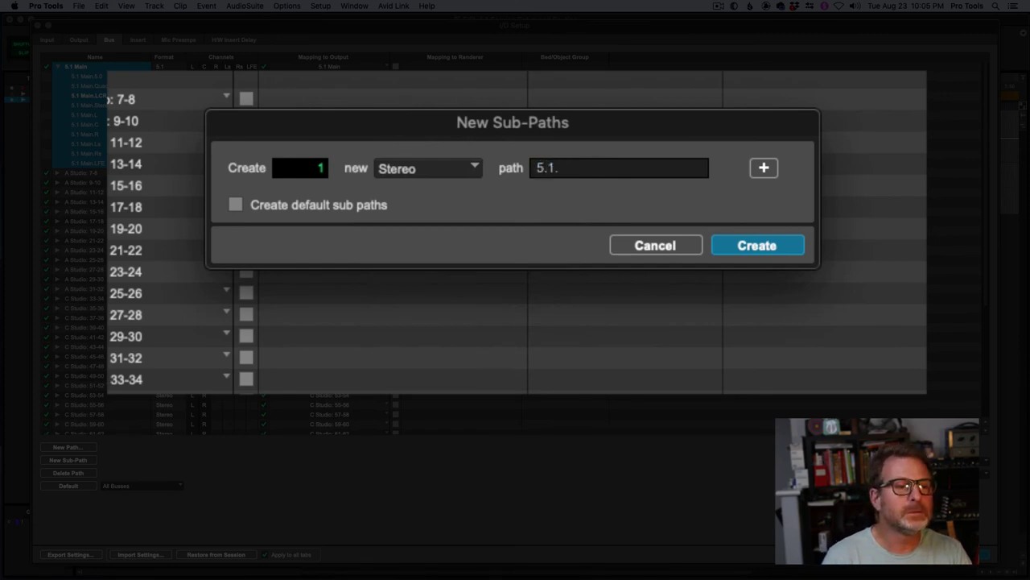
key(BackSpace)
text(Main)
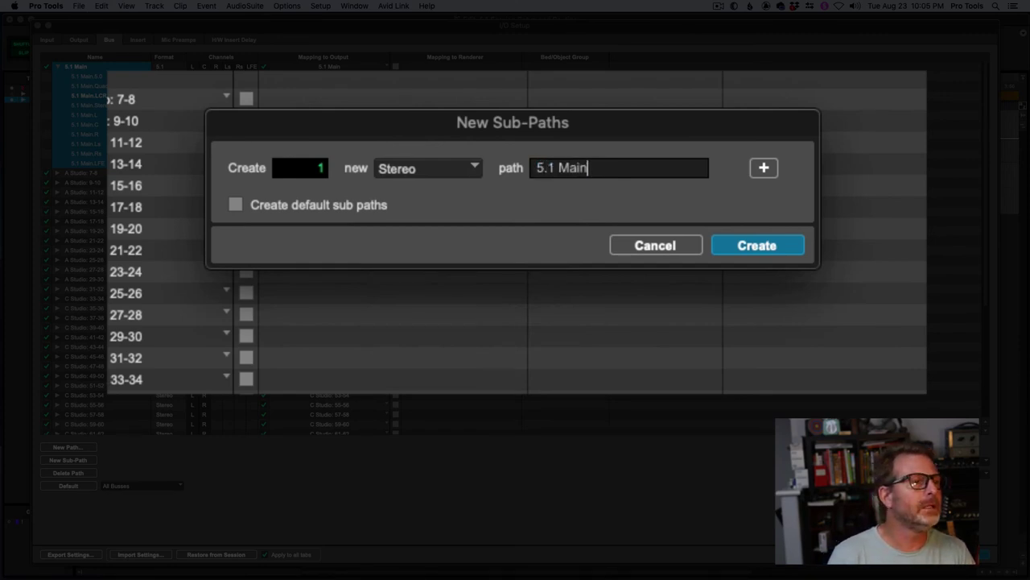
text( surr)
key(BackSpace)
key(BackSpace)
key(BackSpace)
key(BackSpace)
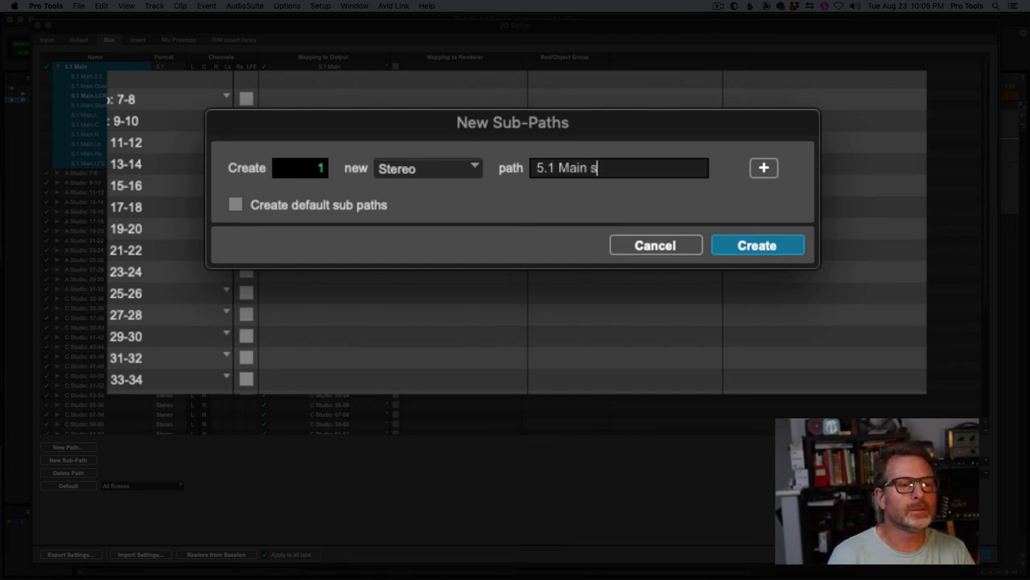
text(Sur)
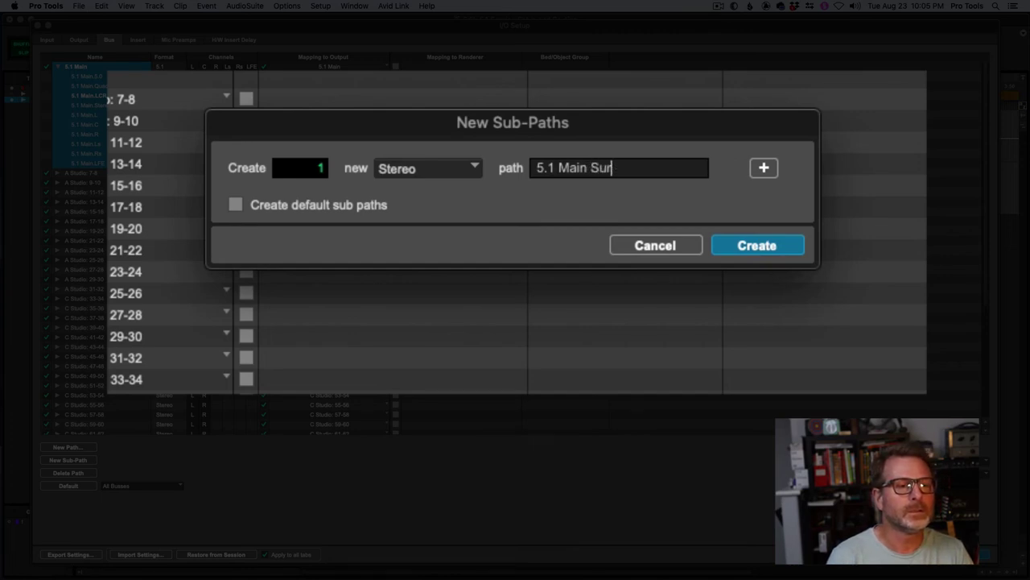
text(rounds)
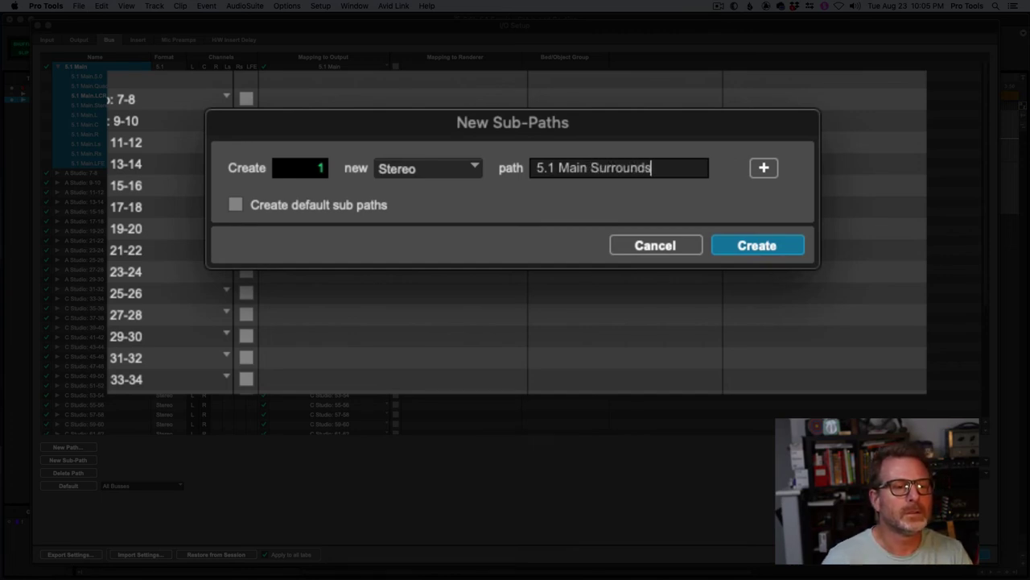
click(778, 246)
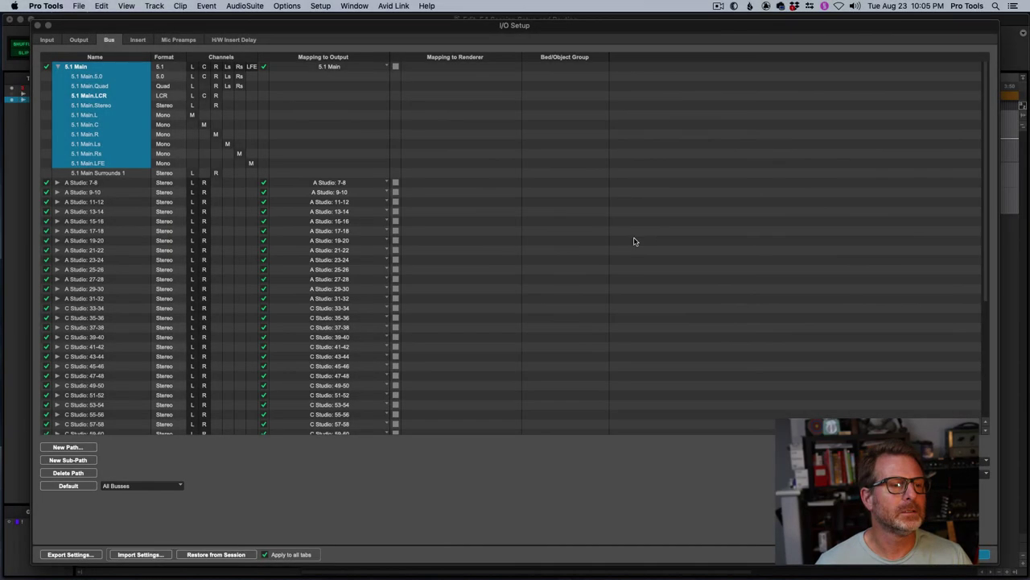
Move the new sub-path directly below 5.1 Main.Stereo, rename it without the trailing number, and save the I/O setup
click(119, 174)
drag(119, 174, 144, 115)
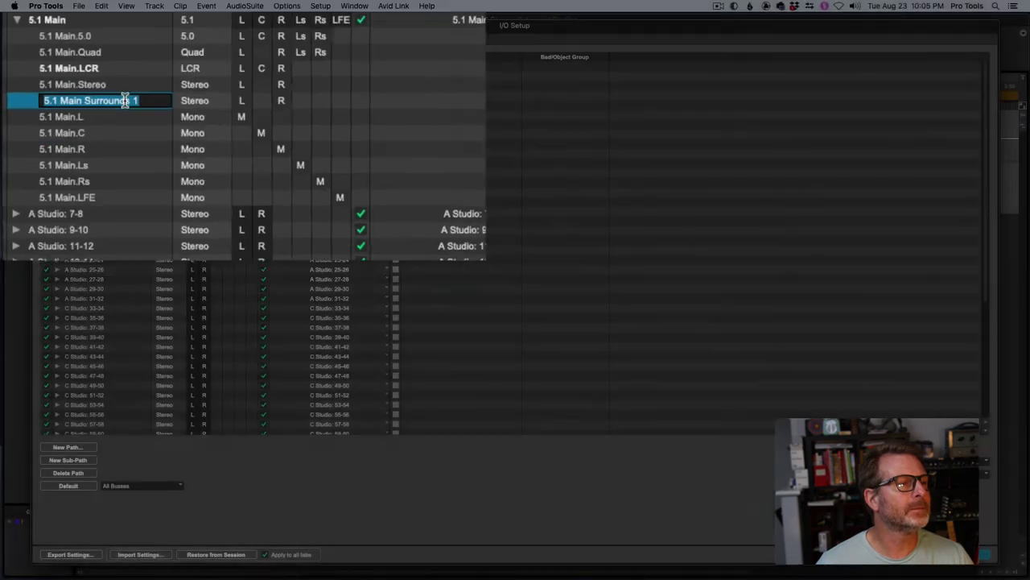
double_click(140, 114)
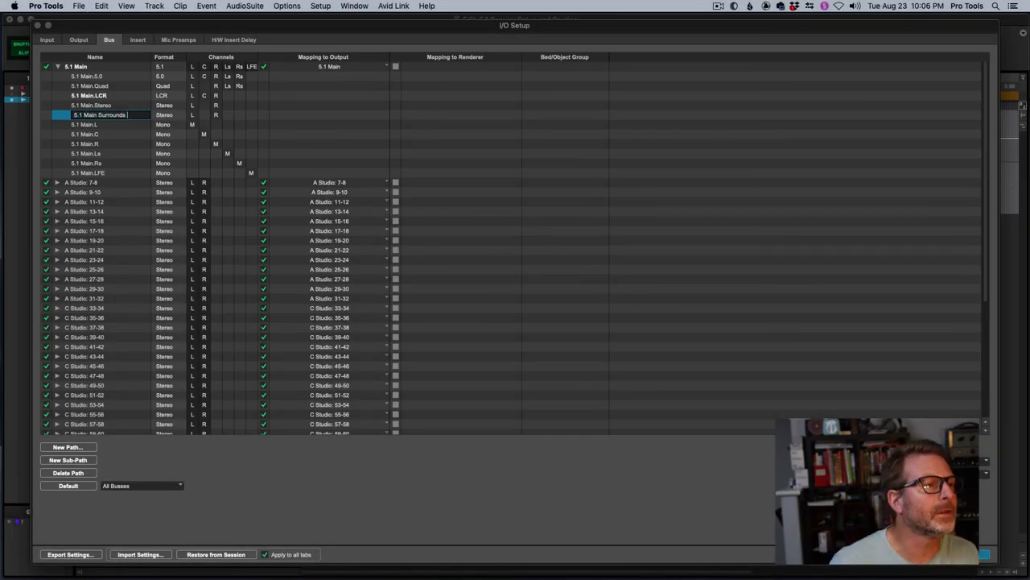
key(Return)
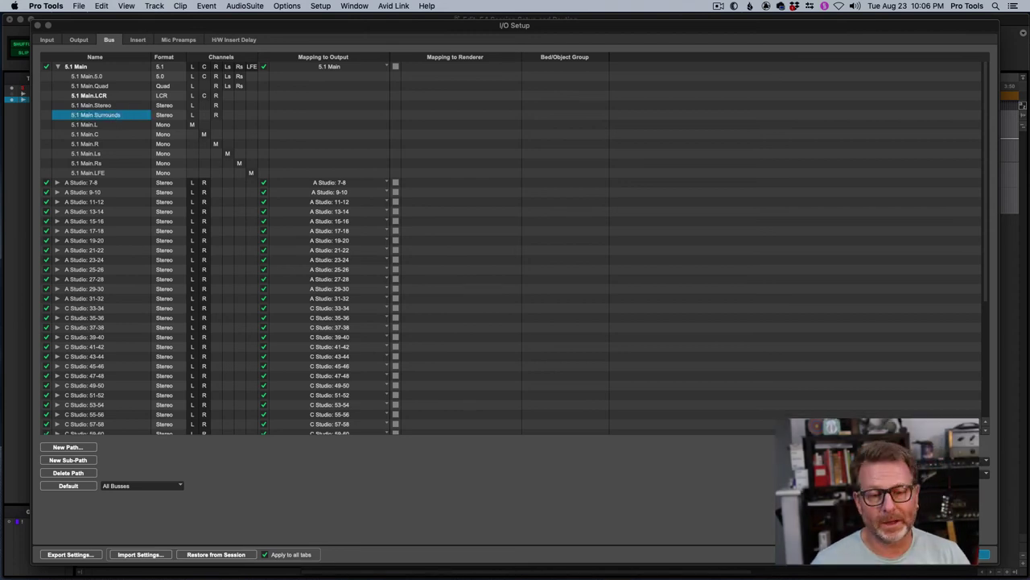
key(Return)
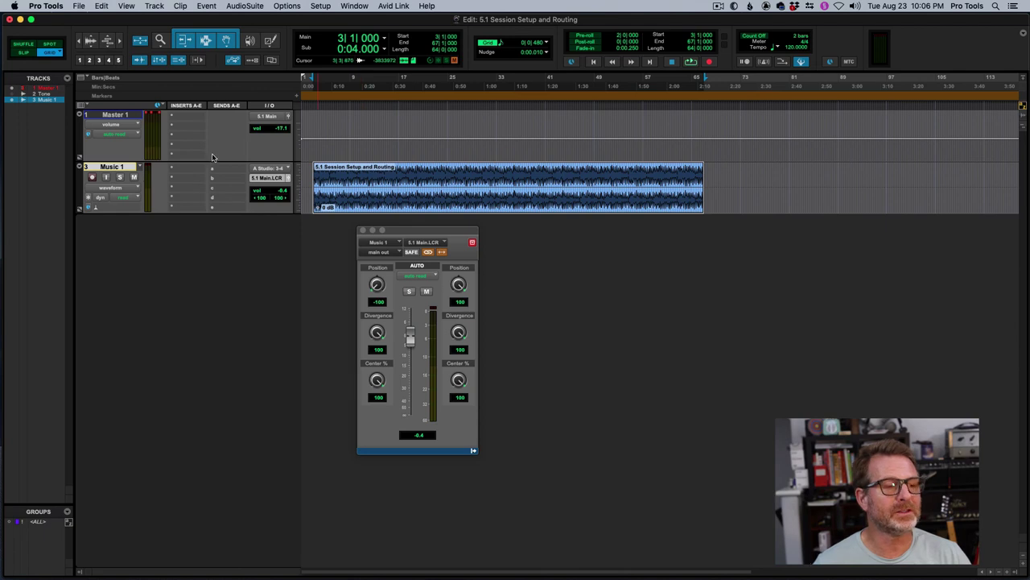
Close the output window, route Music 1 to 5.1 Main Surrounds, and play the session to check its routing
click(363, 230)
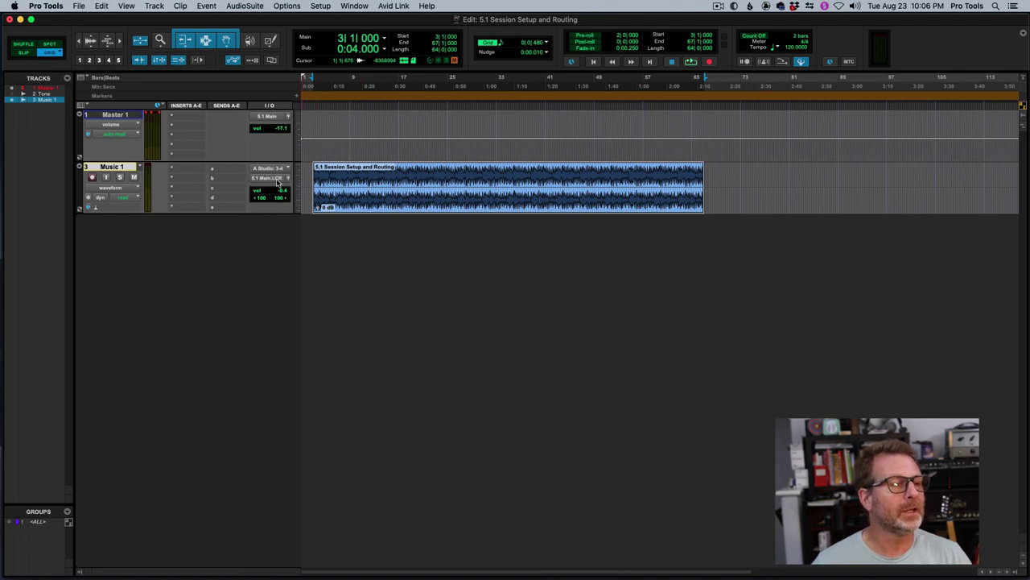
click(274, 177)
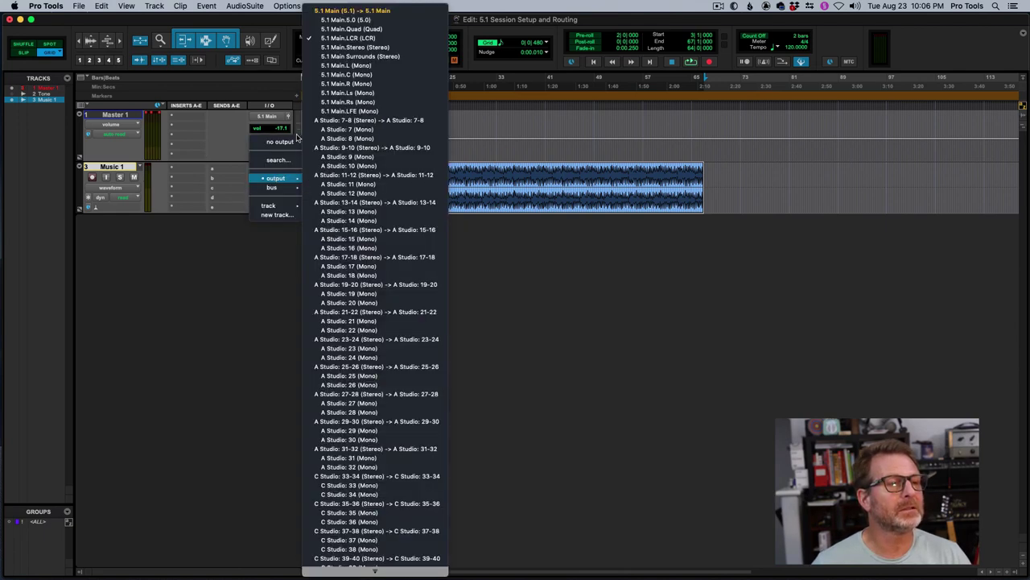
click(348, 58)
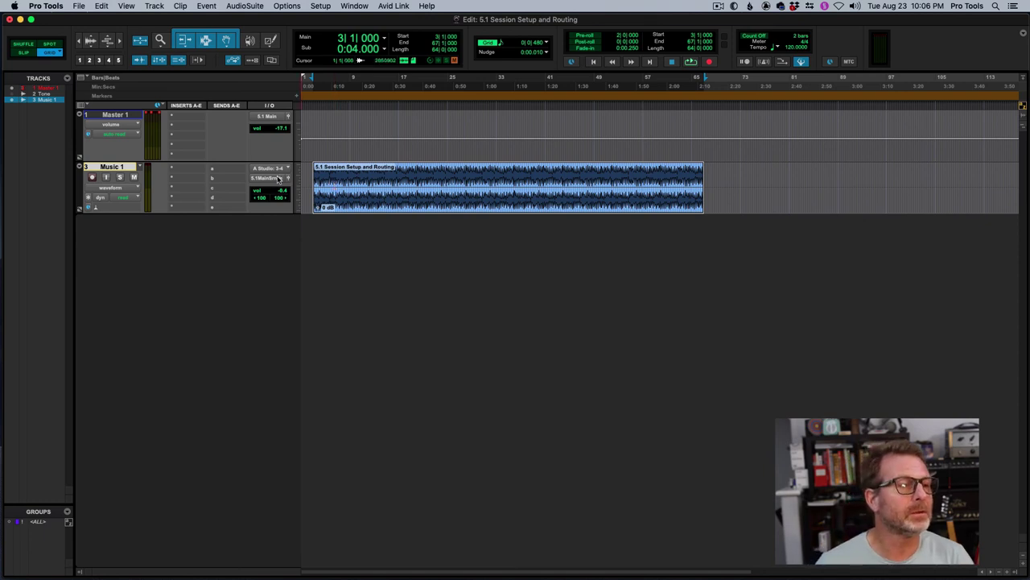
key(space)
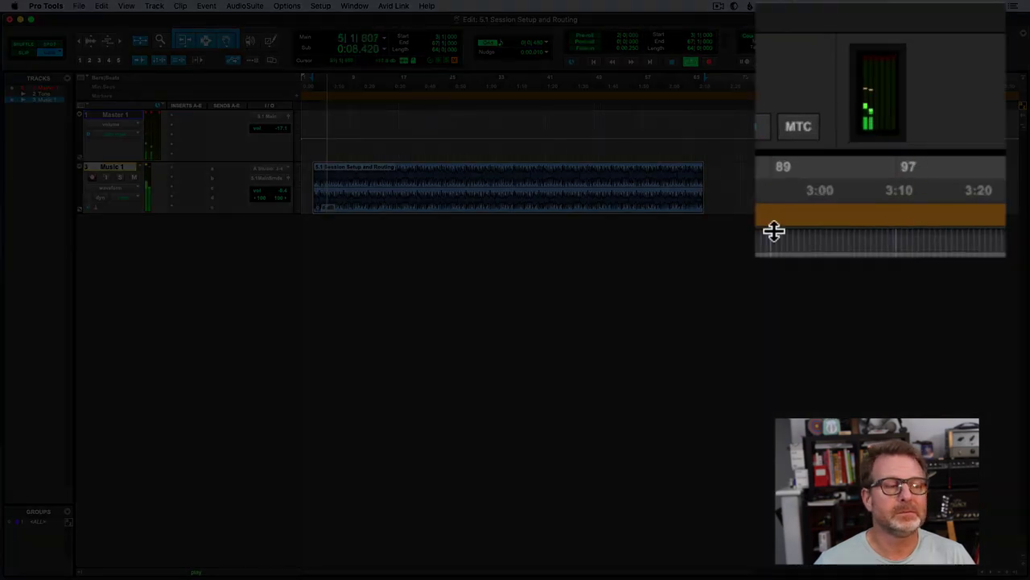
click(272, 178)
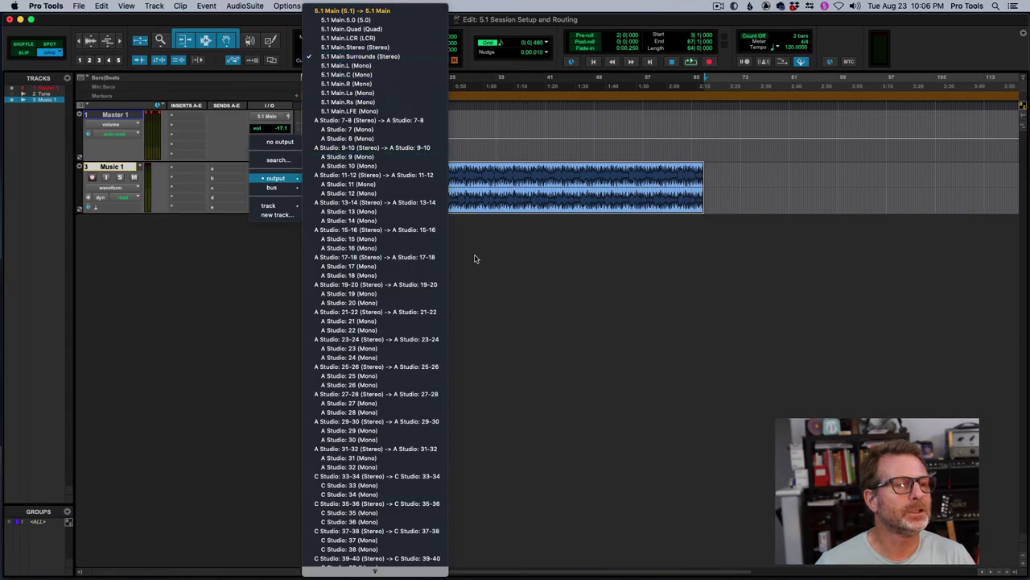
click(533, 310)
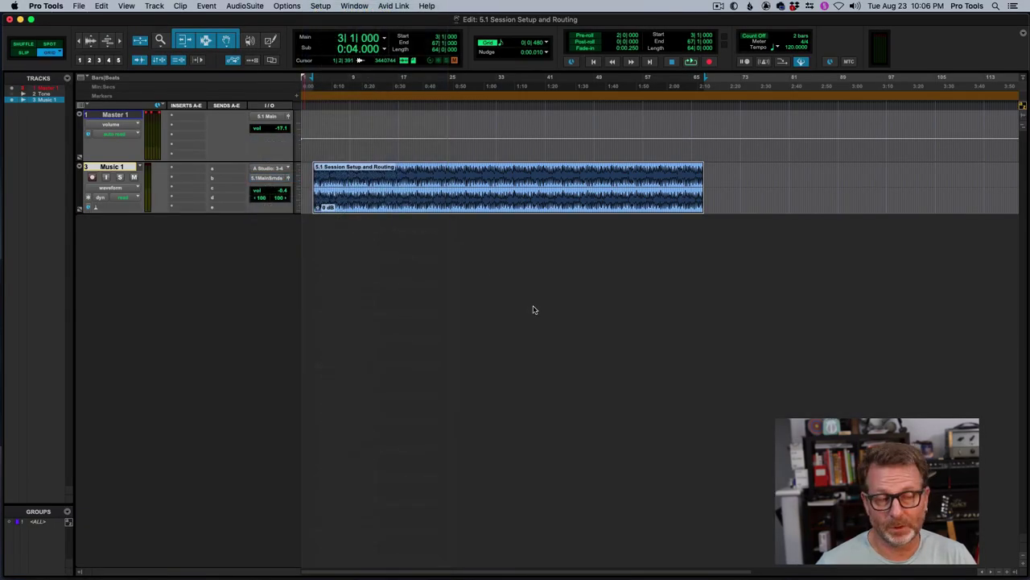
In the I/O Setup, reassign the 5.1 Main Surrounds sub-path's left and right channels to Ls and Rs, and save
click(322, 7)
click(327, 67)
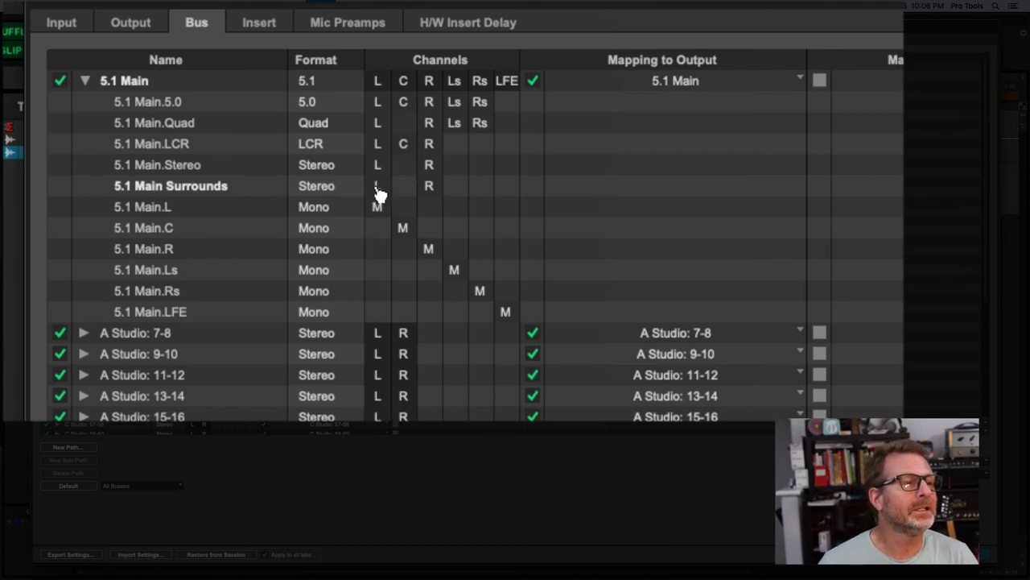
drag(378, 193, 479, 189)
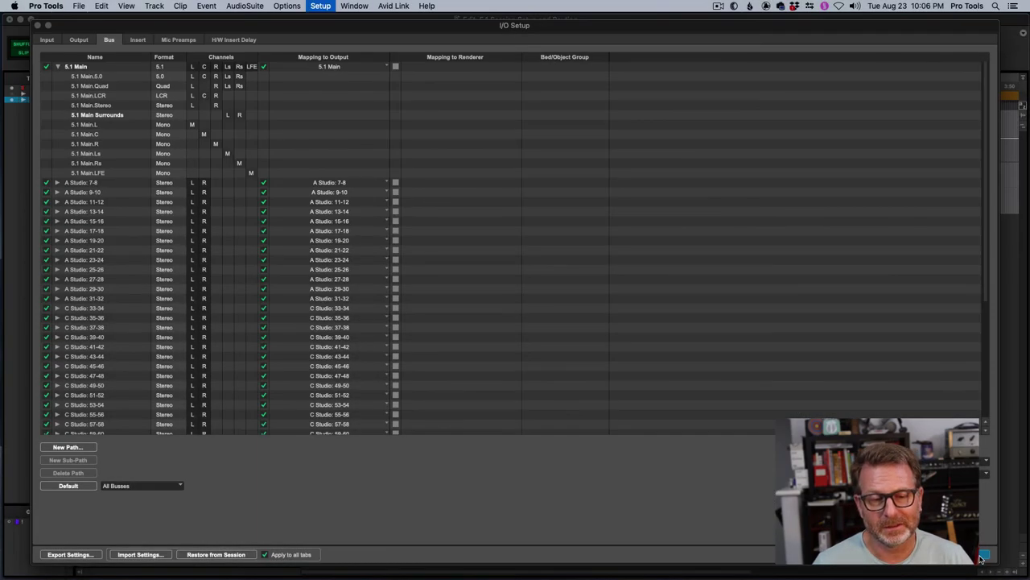
click(984, 555)
Play the session through the surrounds and lower the Music 1 track volume to -5.1 dB
key(space)
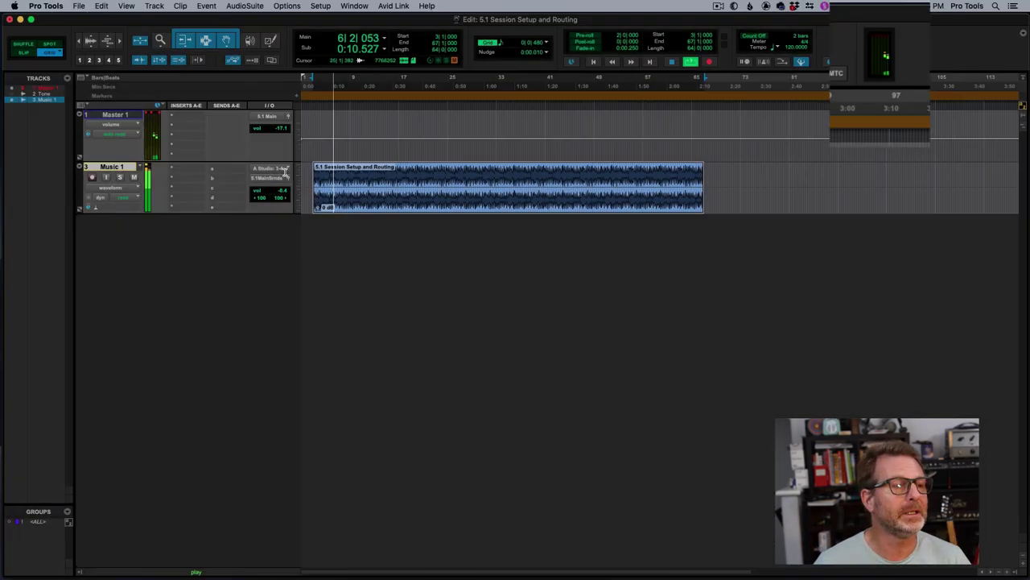
drag(266, 192, 268, 199)
key(space)
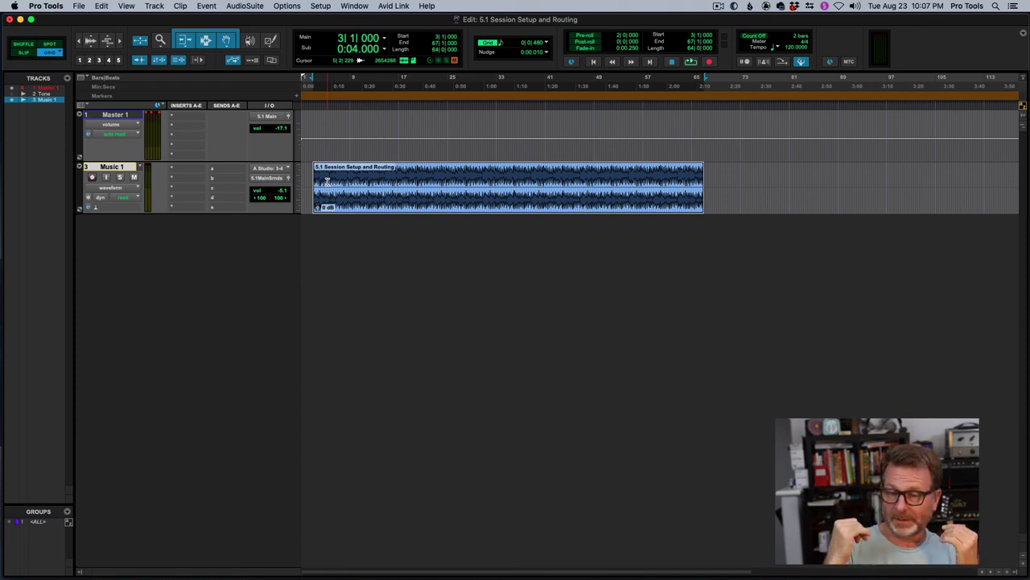
Route Music 1's output to 5.1 Main.Stereo and assign its first send to 5.1 Main Surrounds
click(271, 178)
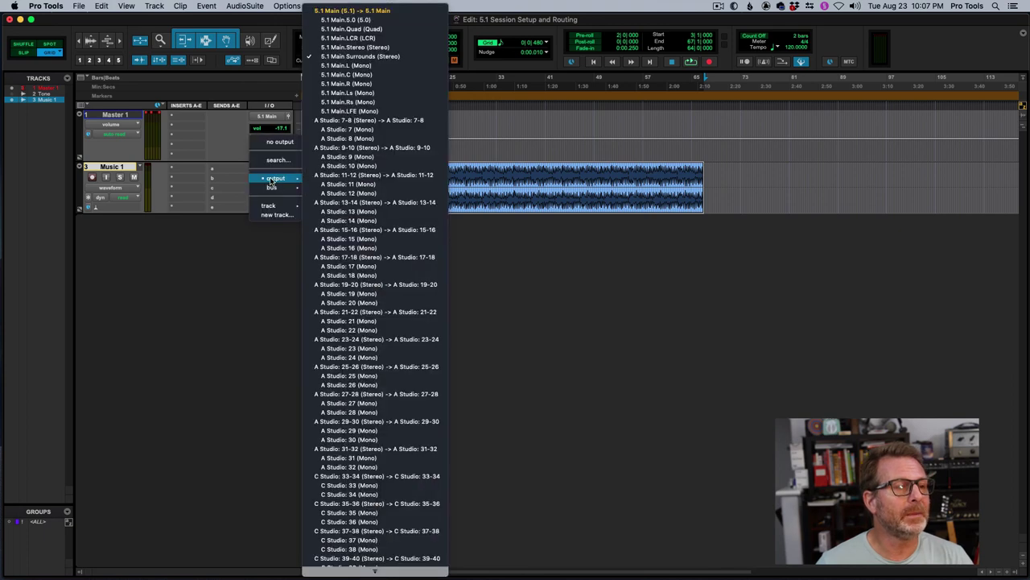
click(348, 48)
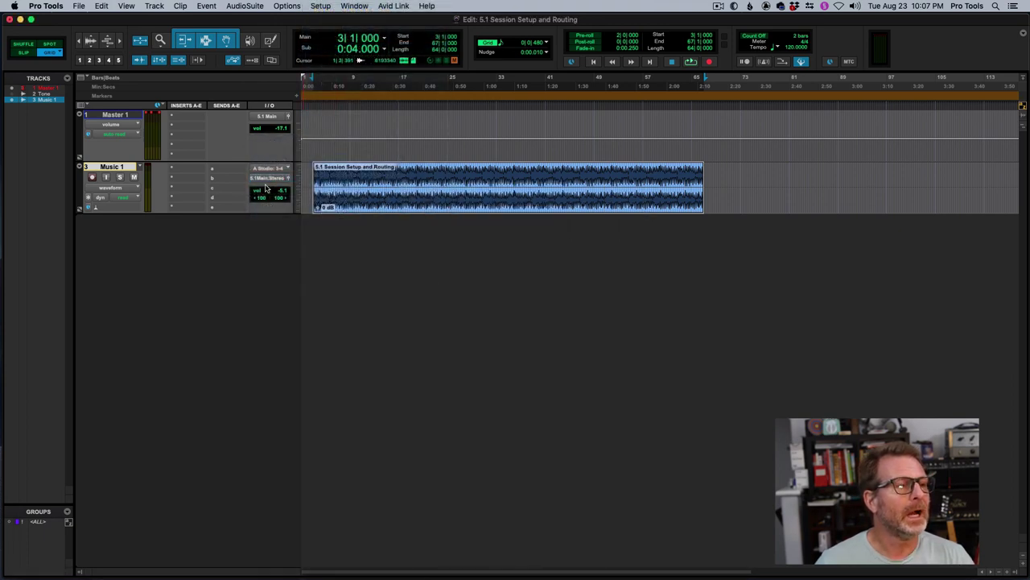
click(213, 171)
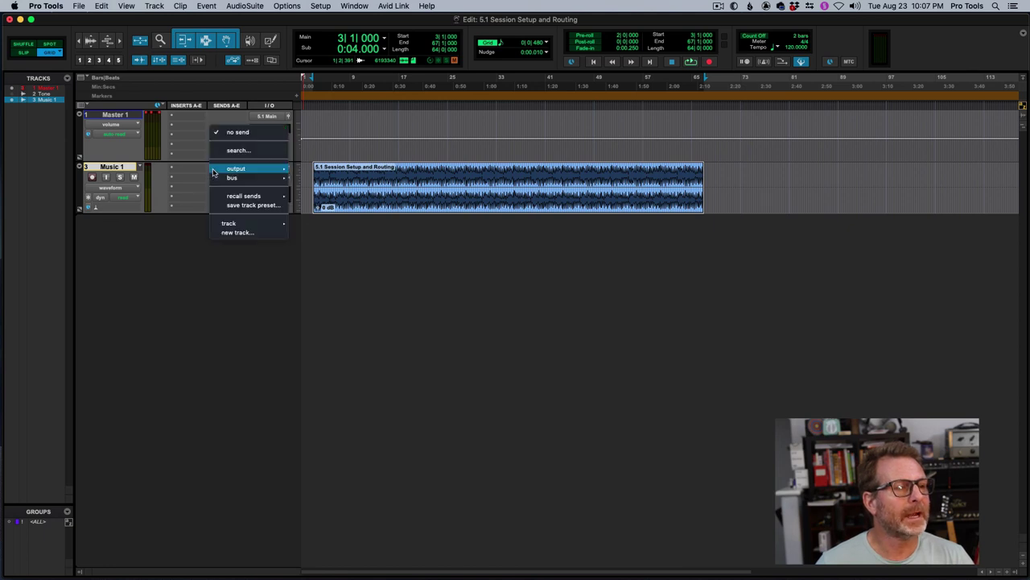
mouse_move(230, 172)
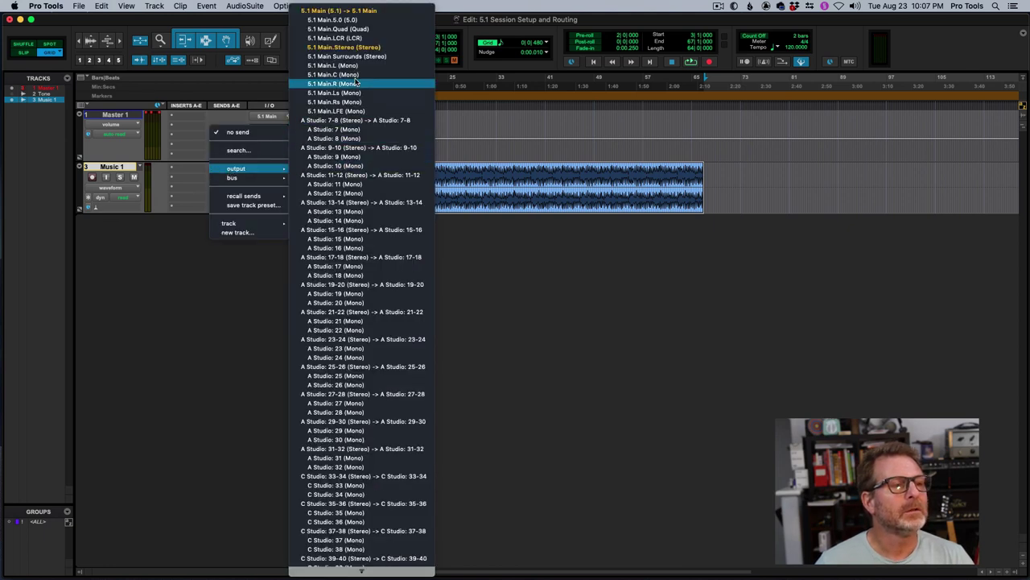
click(348, 58)
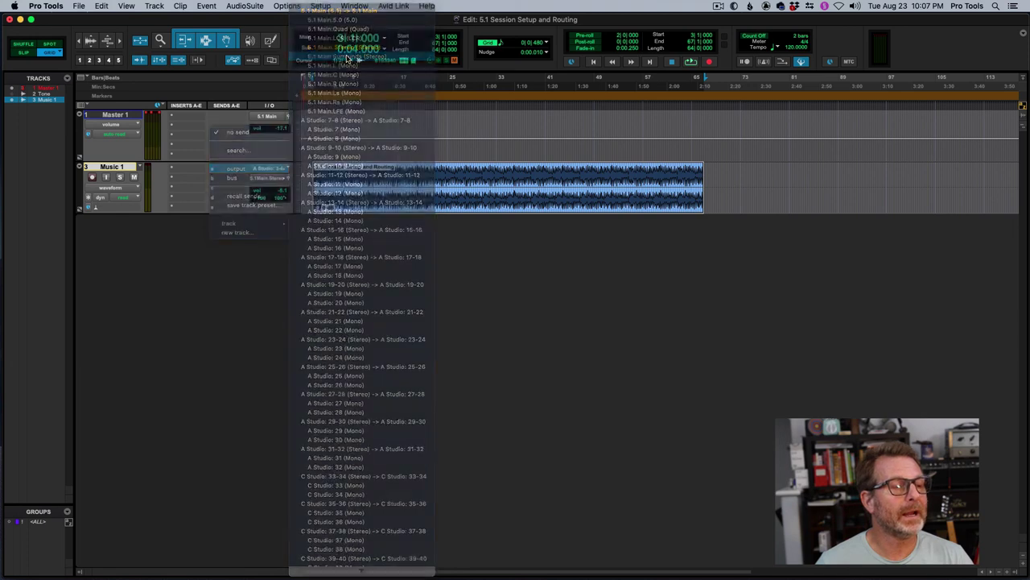
During playback, raise Music 1's surround send above 0 dB and pull the track volume fully down to minus infinity
key(space)
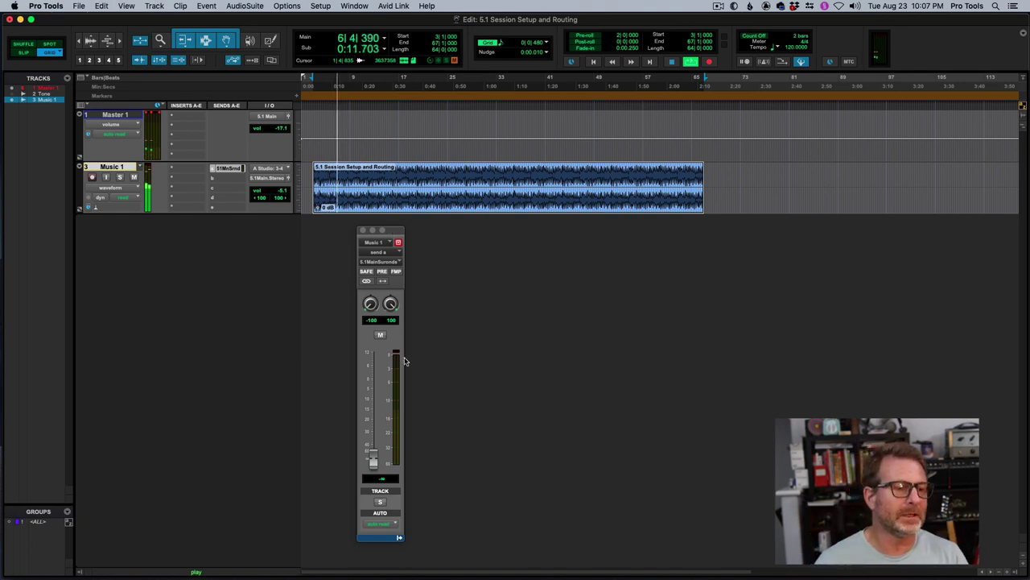
drag(374, 461, 373, 366)
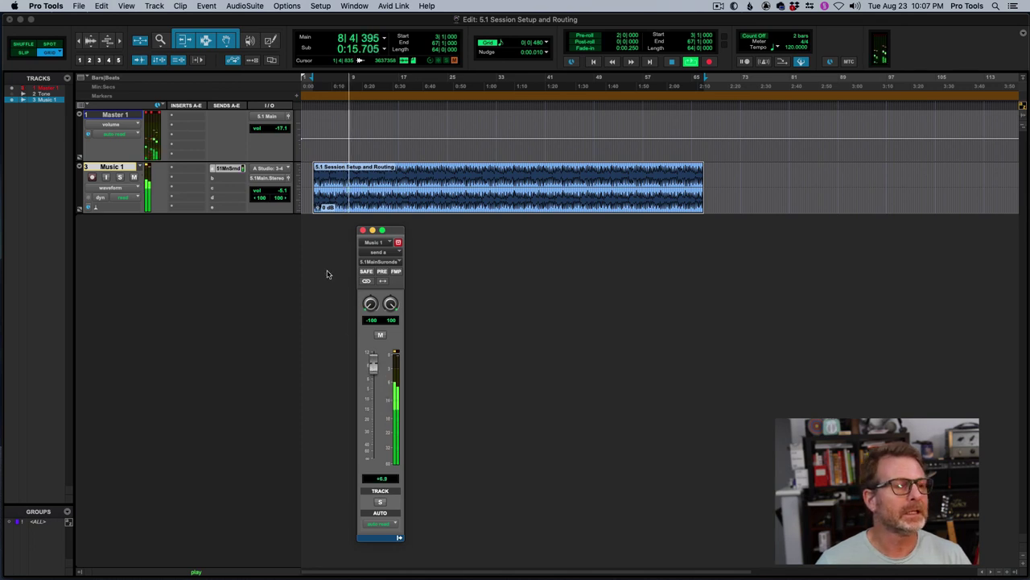
drag(268, 192, 262, 221)
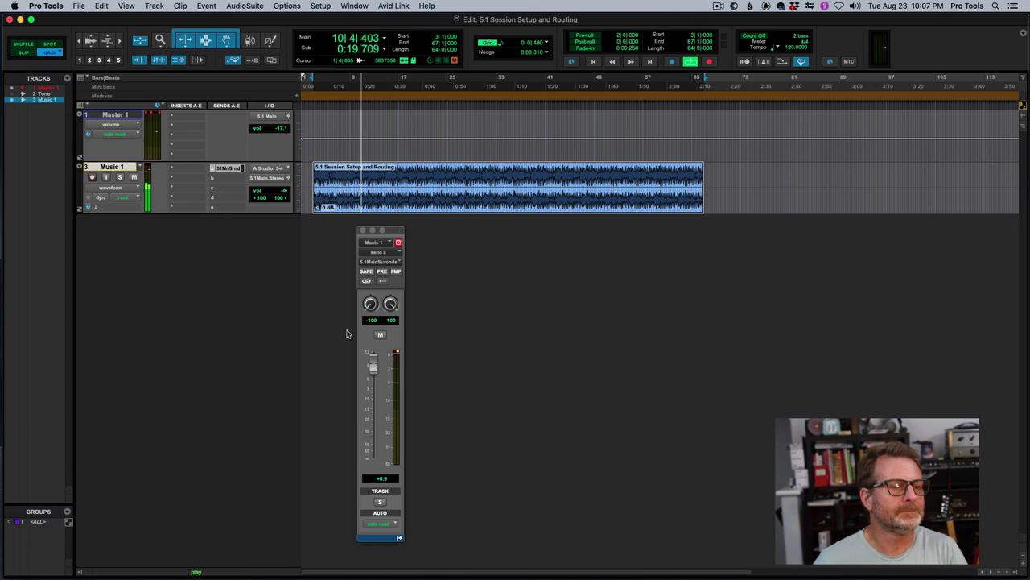
Switch Music 1's surround send to pre-fader and pull its send level down almost completely
click(382, 271)
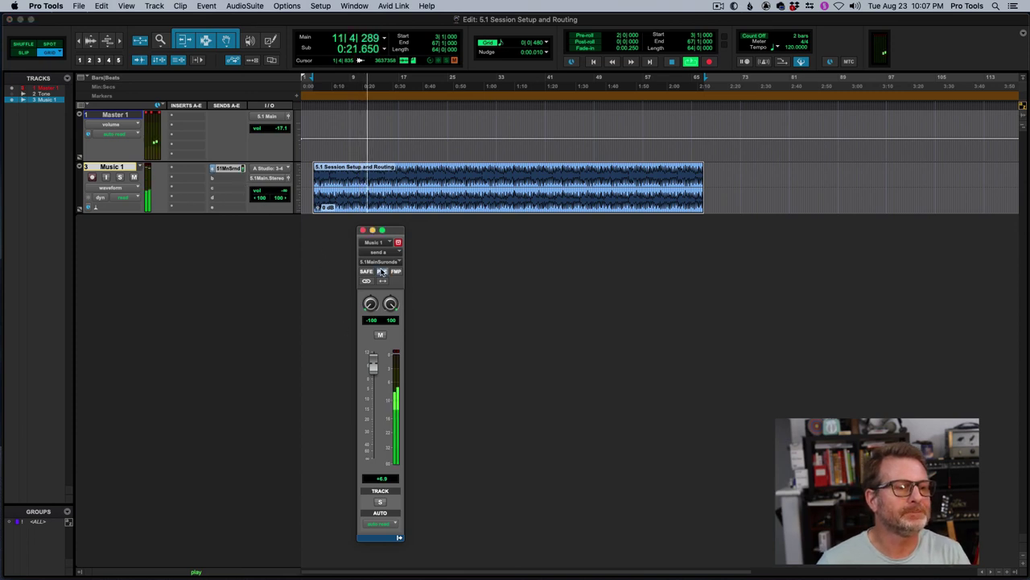
drag(373, 367, 374, 479)
Raise Music 1's track volume to +1.2 dB and its surround send to -1.7 dB, stopping playback and closing the send window when done
click(268, 194)
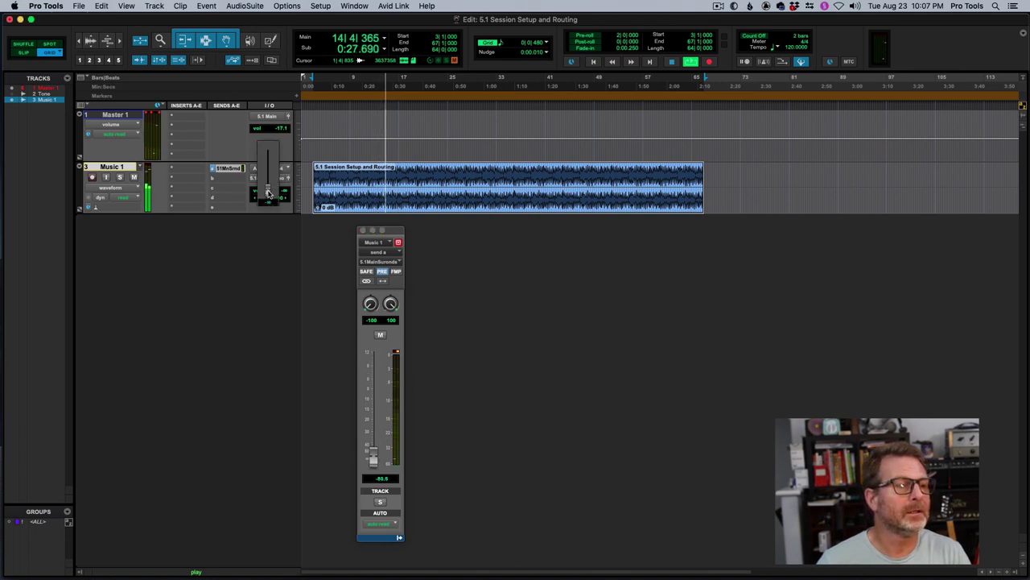
drag(268, 193, 268, 162)
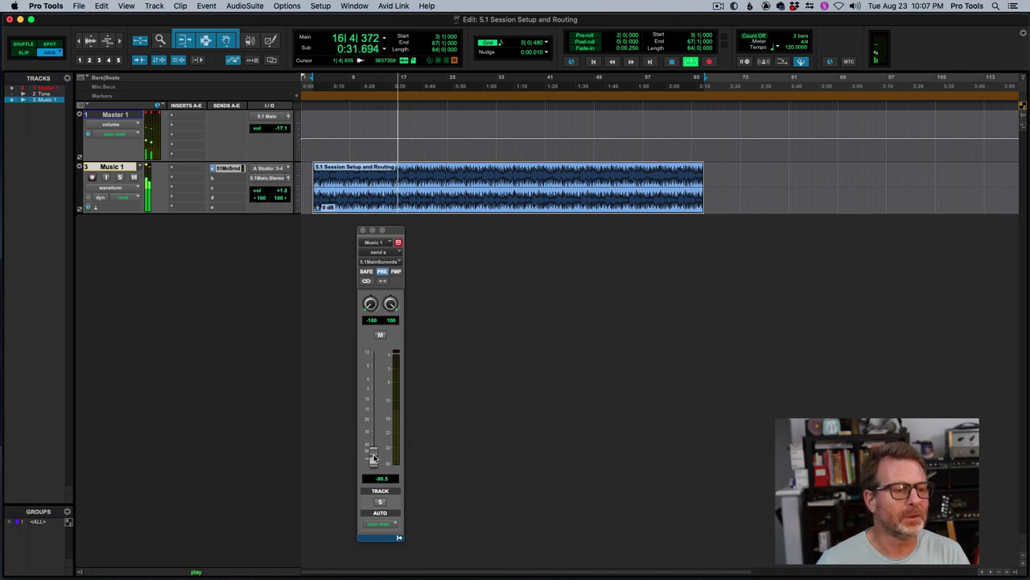
drag(374, 457, 372, 381)
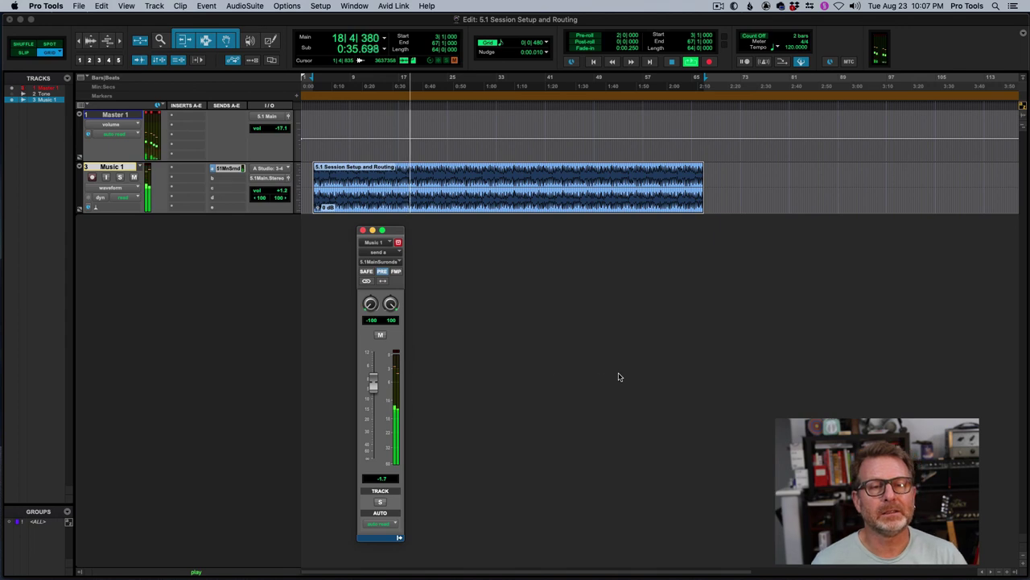
key(space)
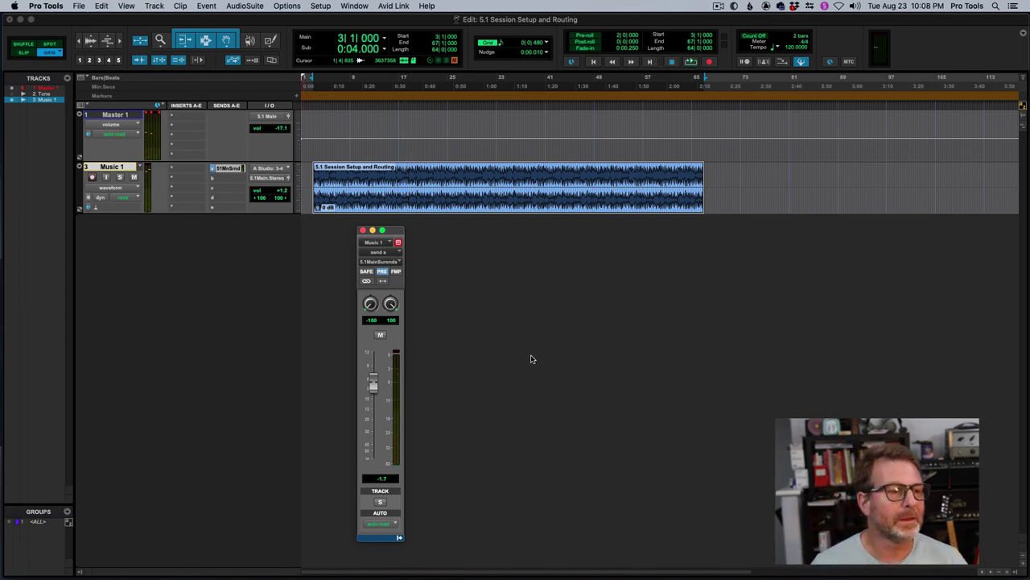
click(363, 231)
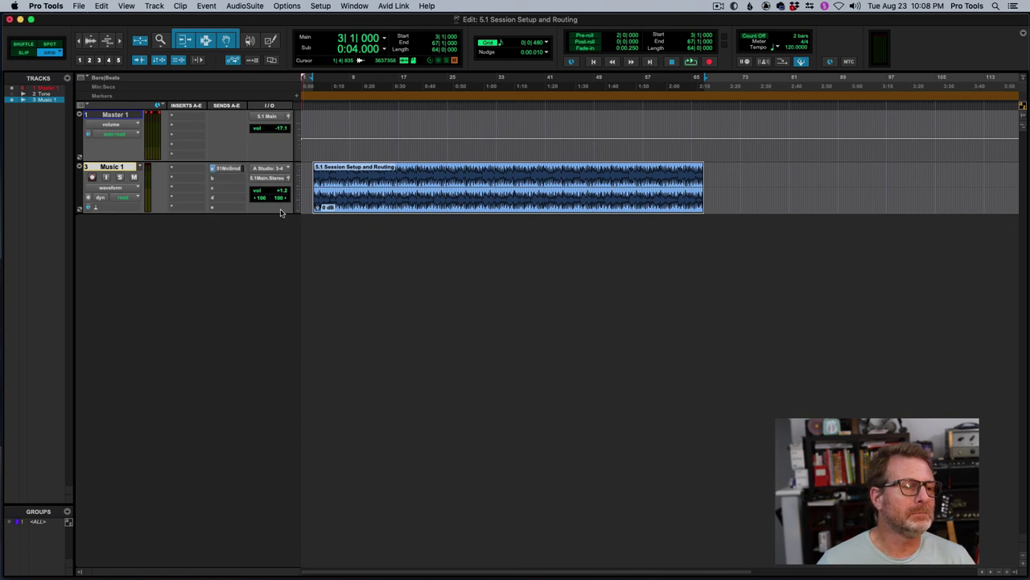